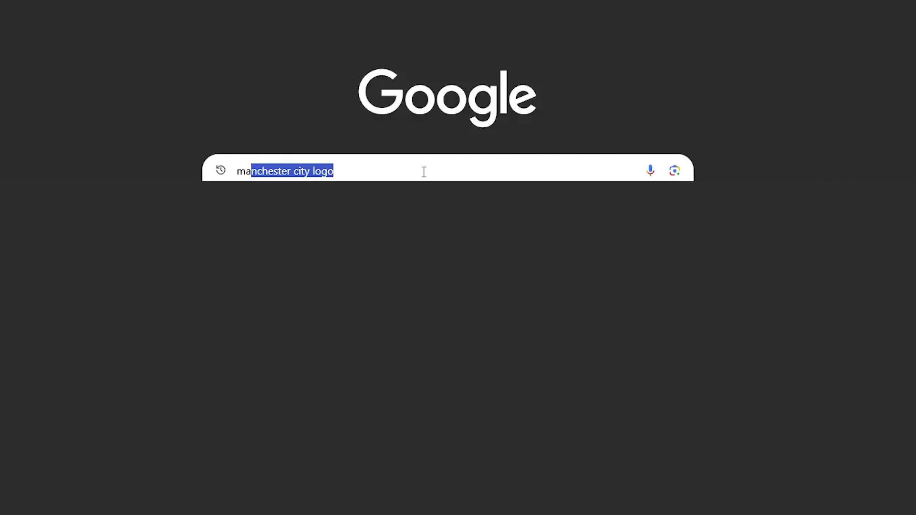
Step: Search Google for "man city"
{"action": "type", "text": "n city"}
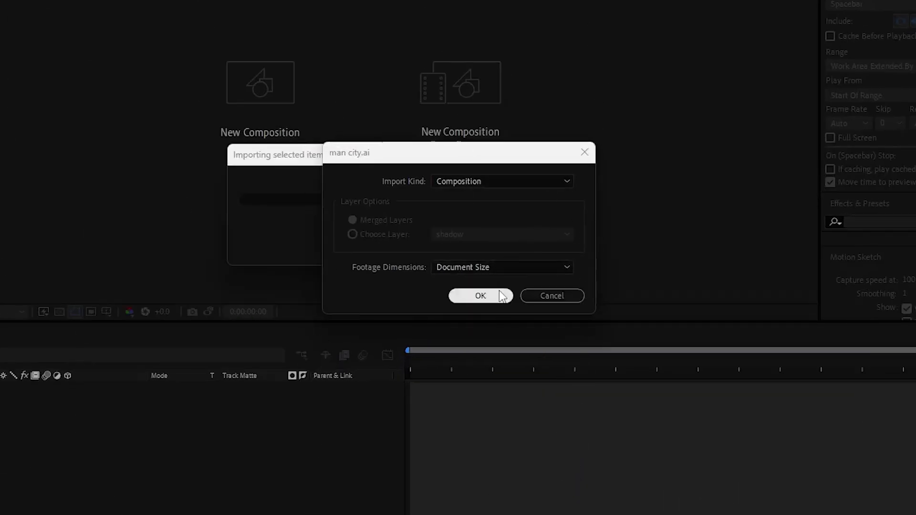
Step: Import man city.ai as a document-size composition in After Effects and set the composition's duration to 5 seconds
{"action": "left_click", "coordinate": [501, 296]}
{"action": "right_click", "coordinate": [85, 172]}
{"action": "left_click", "coordinate": [116, 178]}
{"action": "double_click", "coordinate": [521, 330]}
{"action": "type", "text": "5"}
{"action": "key", "text": "Return"}
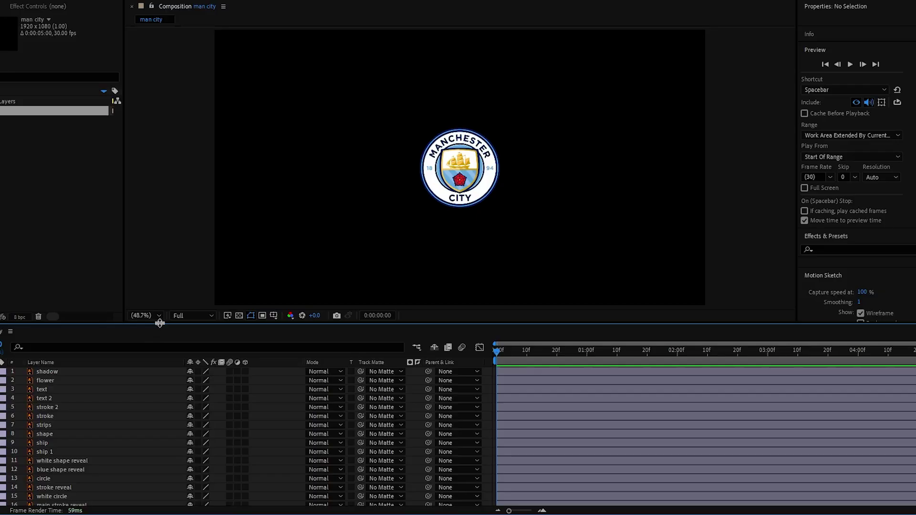
Step: Convert all the imported Illustrator layers into shape layers from vector and delete the original vector layers
{"action": "left_click_drag", "start_coordinate": [159, 323], "coordinate": [156, 282]}
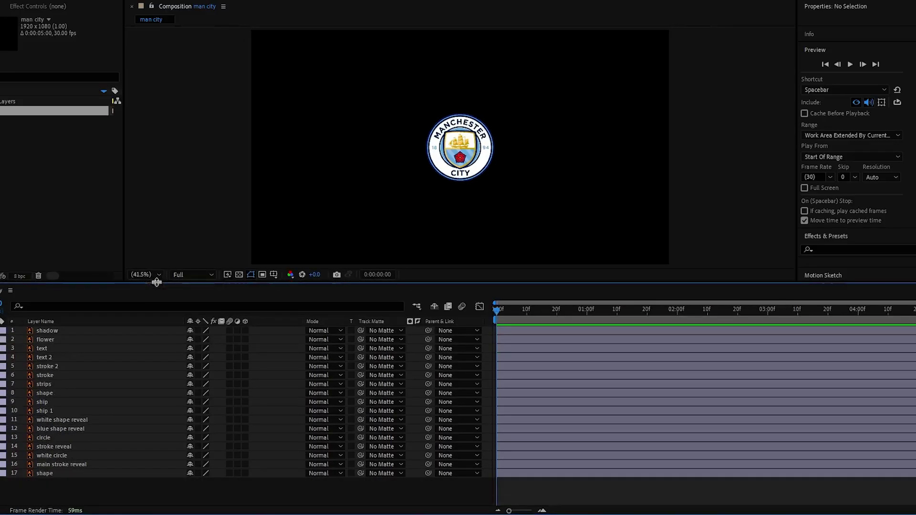
{"action": "key", "text": "ctrl+a"}
{"action": "right_click", "coordinate": [40, 342]}
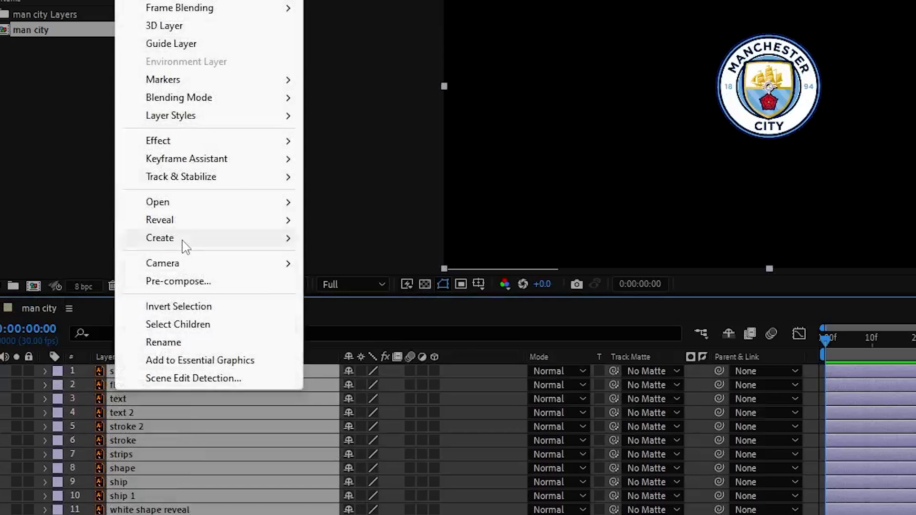
{"action": "mouse_move", "coordinate": [82, 246]}
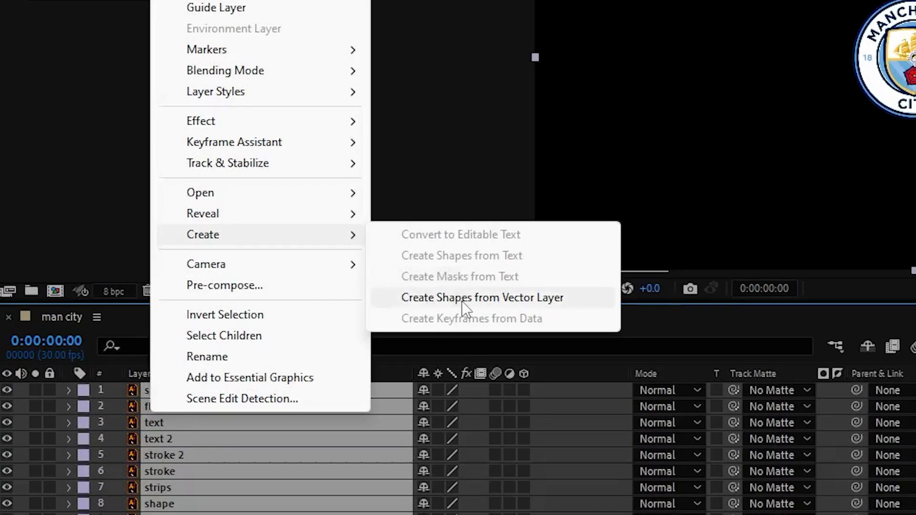
{"action": "left_click", "coordinate": [208, 279]}
{"action": "left_click", "coordinate": [51, 361], "text": "shift"}
{"action": "key", "text": "Delete"}
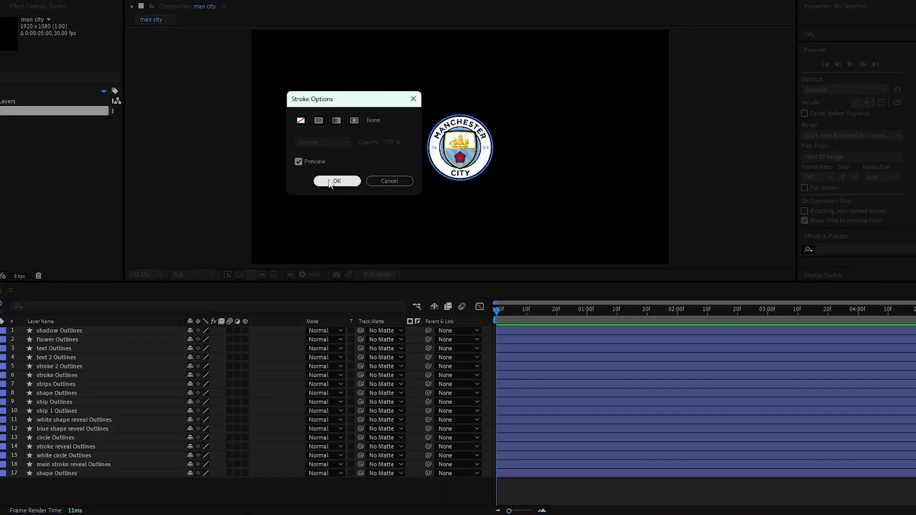
Step: Add a white rectangle shape layer without a stroke, filling the whole 1920 x 1080 composition as background
{"action": "left_click", "coordinate": [329, 184]}
{"action": "double_click", "coordinate": [99, 12]}
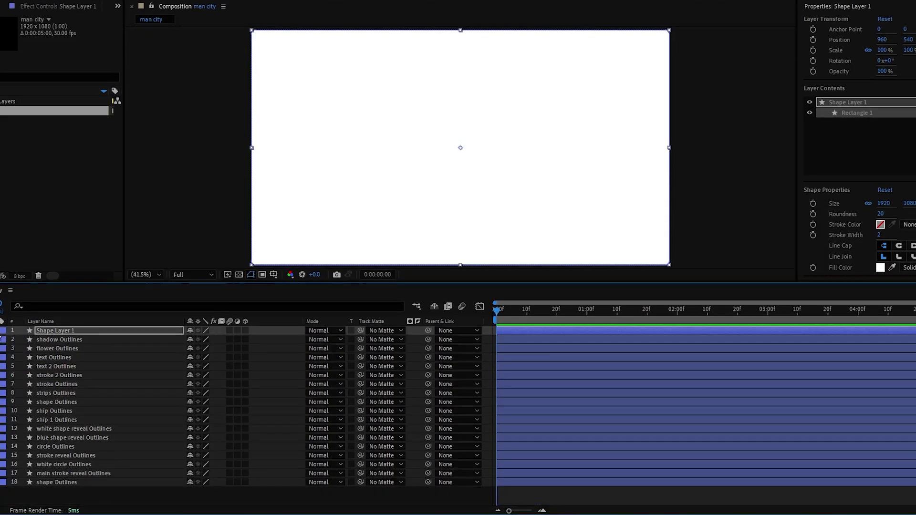
Step: Colour-code the logo layers by part, giving related outline layers matching yellow, red, pink, green, purple and orange labels
{"action": "left_click", "coordinate": [4, 468]}
{"action": "left_click", "coordinate": [104, 141]}
{"action": "left_click", "coordinate": [11, 376]}
{"action": "left_click", "coordinate": [10, 337]}
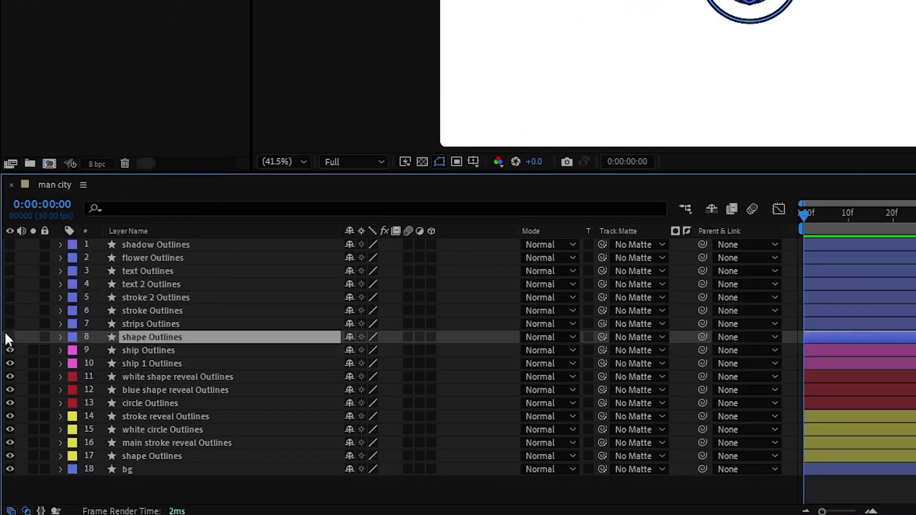
{"action": "left_click", "coordinate": [72, 337]}
{"action": "left_click", "coordinate": [104, 75]}
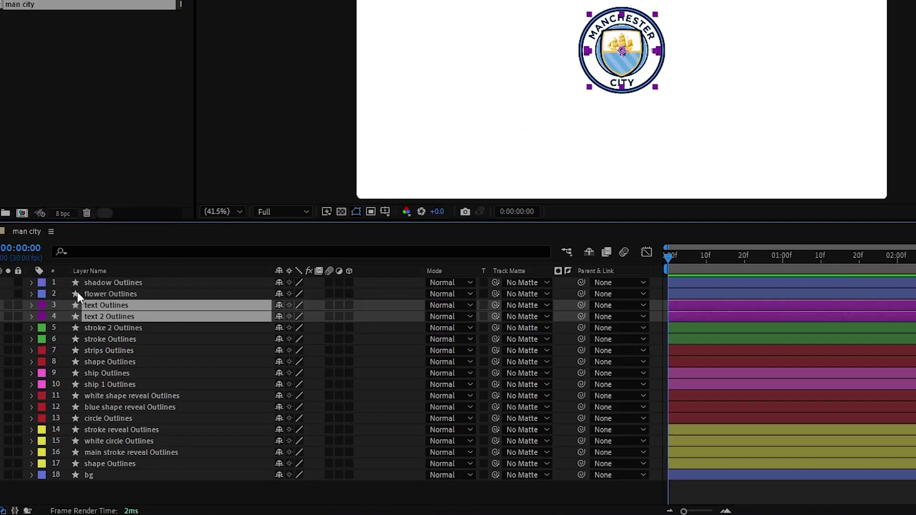
{"action": "left_click", "coordinate": [42, 294]}
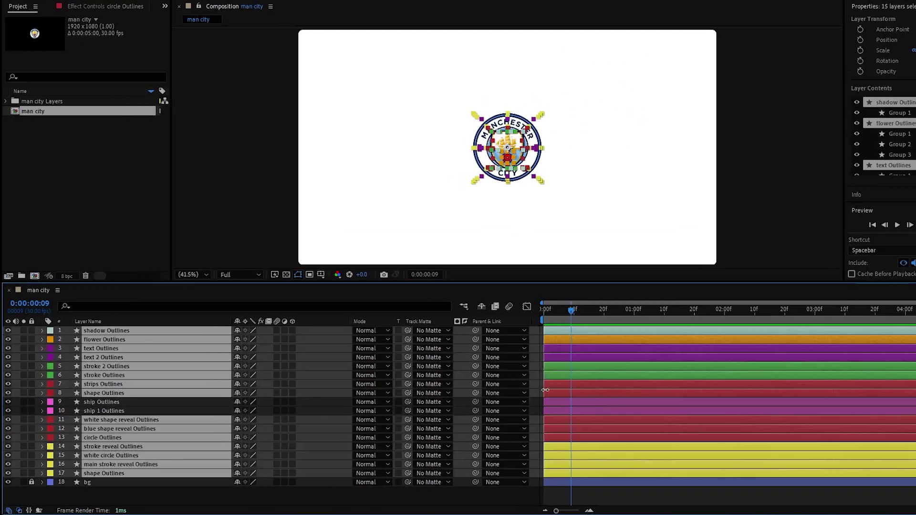
Step: Isolate the two ship outline layers with the background in the timeline and shift both to start at 0:00:01:20
{"action": "left_click_drag", "start_coordinate": [620, 306], "coordinate": [901, 341]}
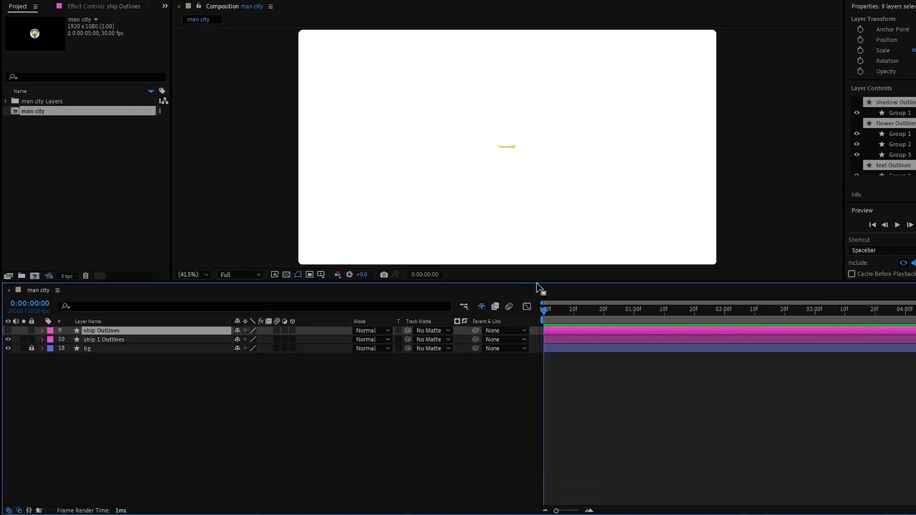
{"action": "left_click_drag", "start_coordinate": [538, 282], "coordinate": [551, 352]}
{"action": "left_click", "coordinate": [7, 400]}
{"action": "left_click", "coordinate": [541, 169]}
{"action": "left_click", "coordinate": [580, 401]}
{"action": "left_click", "coordinate": [556, 409], "text": "shift"}
{"action": "left_click_drag", "start_coordinate": [548, 404], "coordinate": [695, 404]}
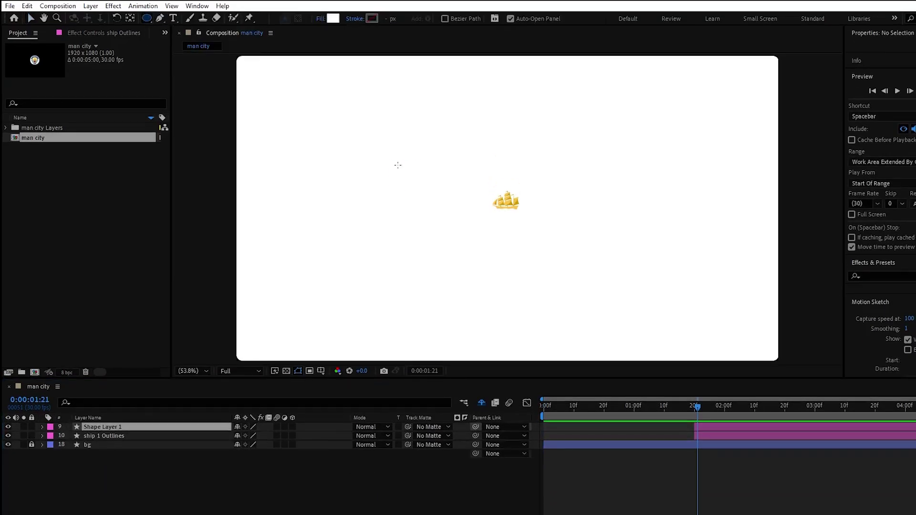
Step: Draw a circle about 84 px wide beside the ship and fill it with the ship's yellow, FFC758
{"action": "mouse_move", "coordinate": [398, 165]}
{"action": "left_mouse_down"}
{"action": "mouse_move", "coordinate": [418, 187]}
{"action": "mouse_move", "coordinate": [478, 209]}
{"action": "left_mouse_up"}
{"action": "left_click", "coordinate": [30, 17]}
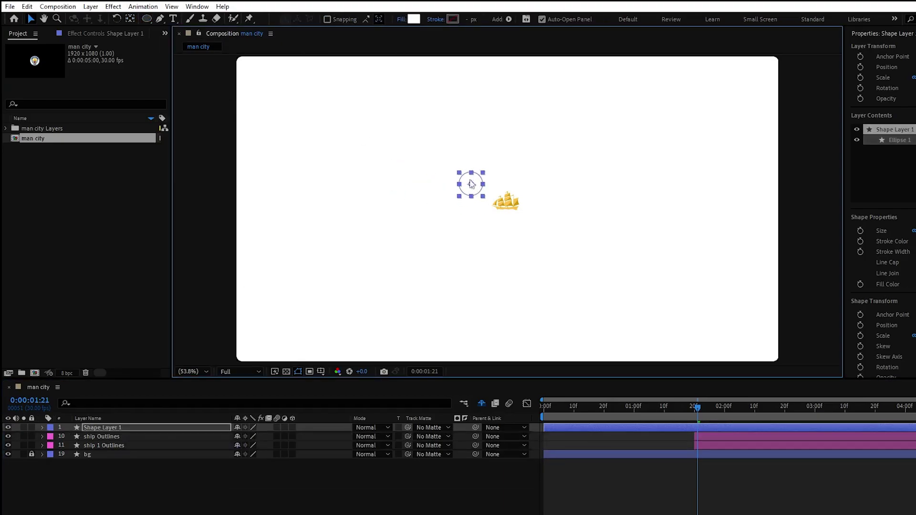
{"action": "left_click", "coordinate": [413, 19]}
{"action": "left_click", "coordinate": [784, 327]}
{"action": "left_click", "coordinate": [510, 202]}
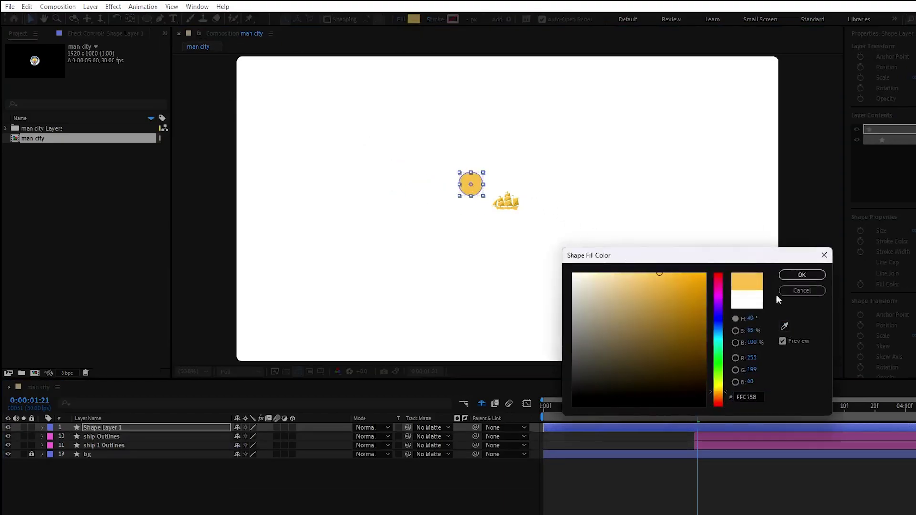
{"action": "left_click", "coordinate": [802, 275]}
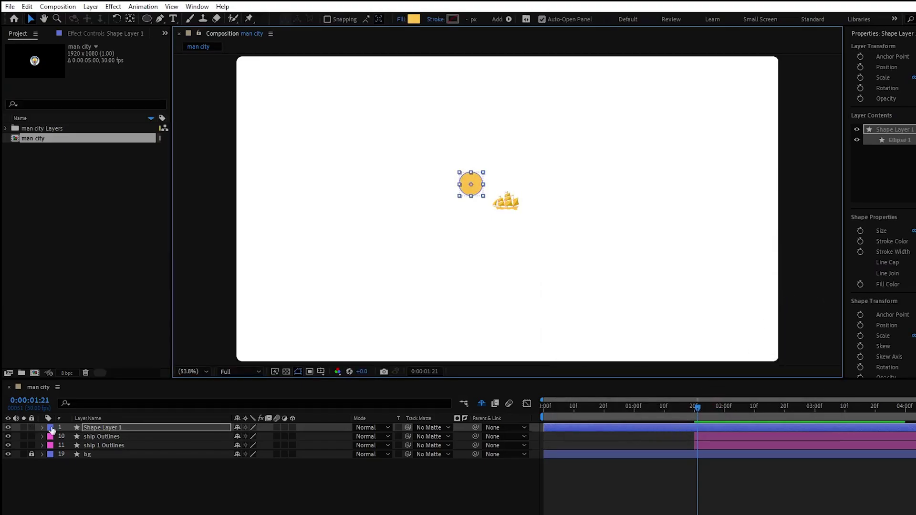
Step: Duplicate the yellow circle as a navy blue one beside it and cut both circle layers at 0:00:01:20
{"action": "key", "text": "ctrl+d"}
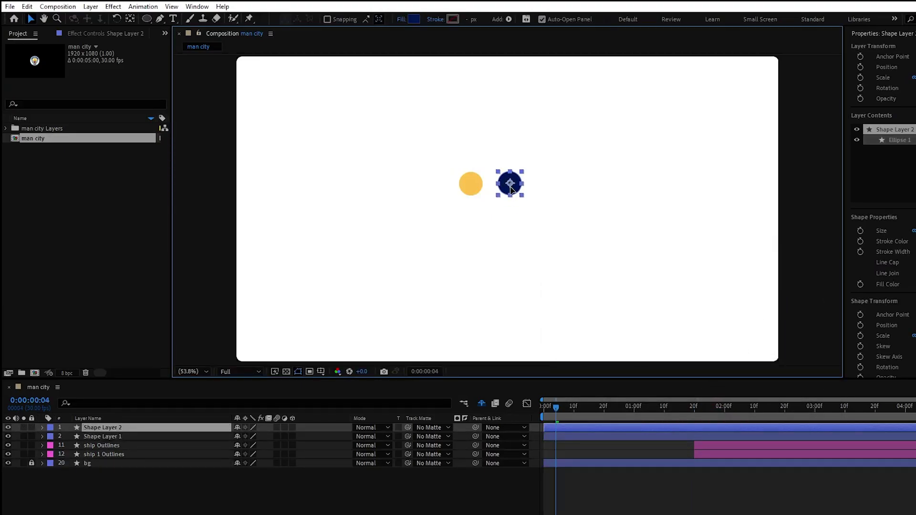
{"action": "left_click", "coordinate": [435, 514]}
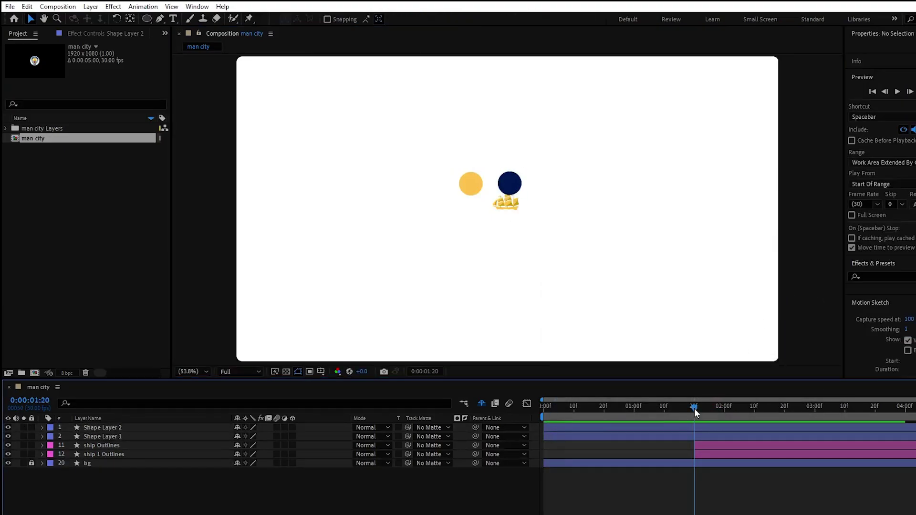
{"action": "key", "text": "ctrl+a"}
{"action": "key", "text": "ctrl+shift+d"}
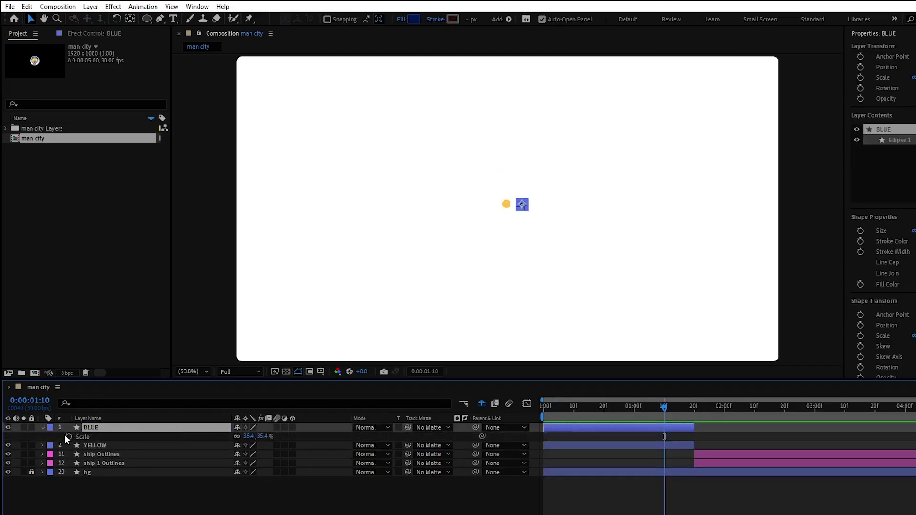
Step: Keyframe the BLUE layer's scale at 0:00:01:10 and enlarge it to 2928.4% at 0:00:01:20, covering the whole frame
{"action": "left_click", "coordinate": [66, 436]}
{"action": "left_click_drag", "start_coordinate": [531, 343], "coordinate": [551, 344]}
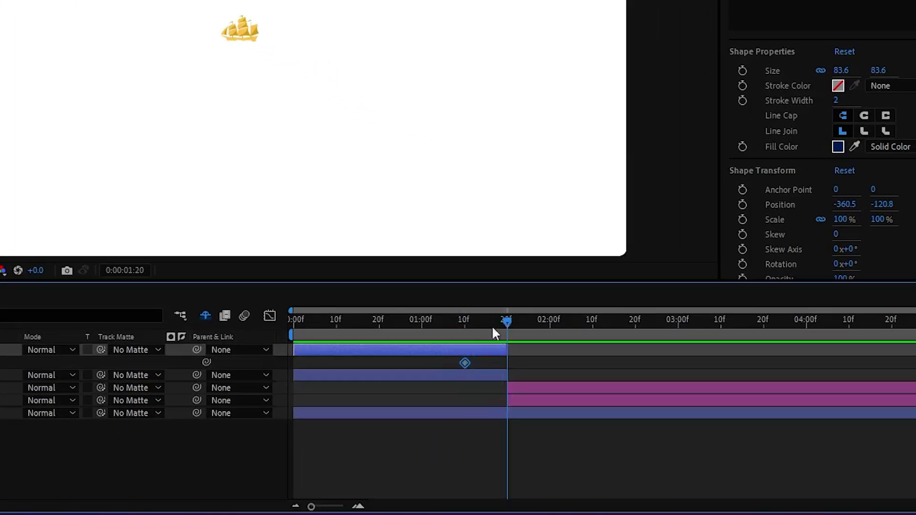
{"action": "left_click_drag", "start_coordinate": [24, 388], "coordinate": [129, 384]}
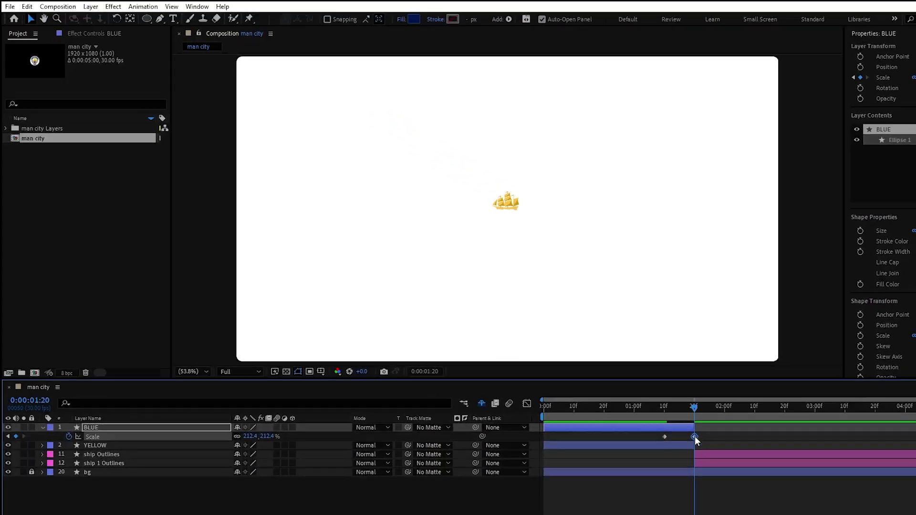
{"action": "left_click", "coordinate": [320, 436]}
{"action": "left_click_drag", "start_coordinate": [250, 438], "coordinate": [537, 203]}
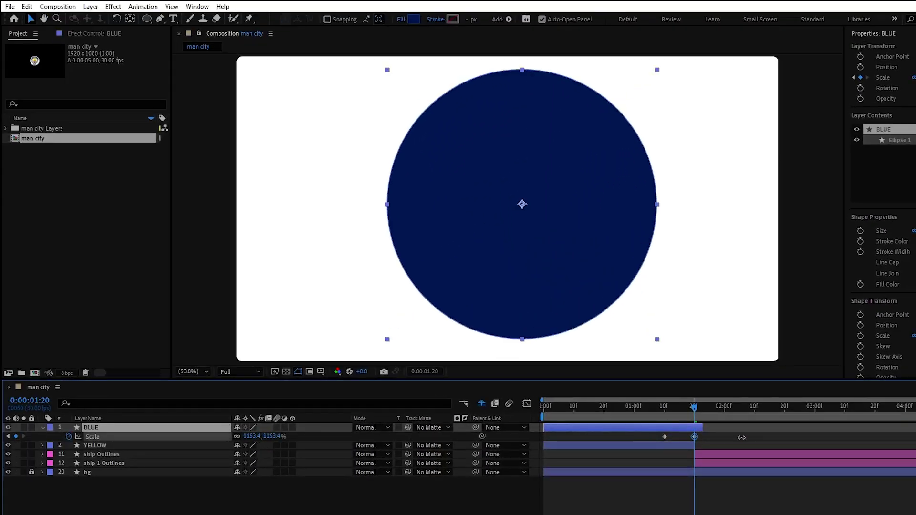
{"action": "scroll", "coordinate": [537, 203], "scroll_direction": "down", "scroll_amount": 4}
{"action": "left_click_drag", "start_coordinate": [247, 436], "coordinate": [915, 437]}
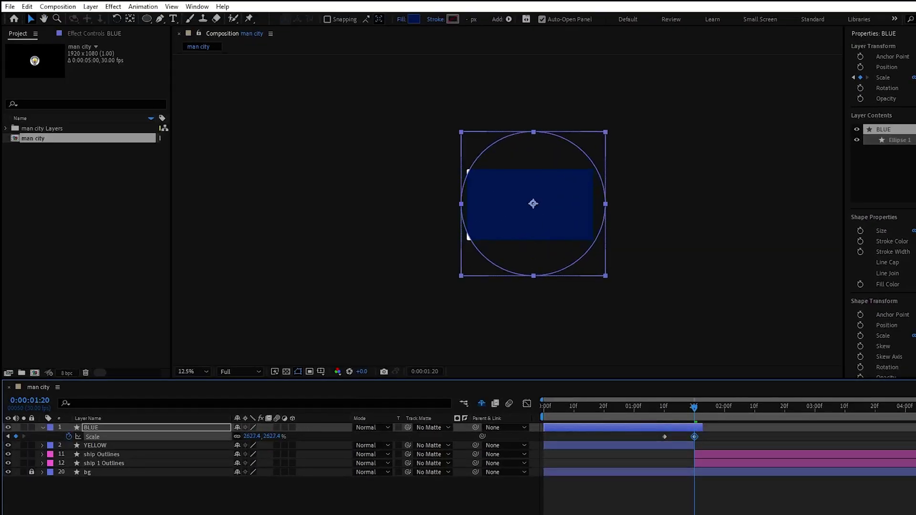
{"action": "left_click_drag", "start_coordinate": [253, 437], "coordinate": [396, 437]}
{"action": "left_click", "coordinate": [192, 371]}
{"action": "left_click", "coordinate": [192, 382]}
Step: Extend the BLUE layer to about 0:00:03:01, holding its scale until 0:00:02:20 and shrinking it to 0% at 0:00:03:01
{"action": "left_click_drag", "start_coordinate": [702, 428], "coordinate": [819, 428]}
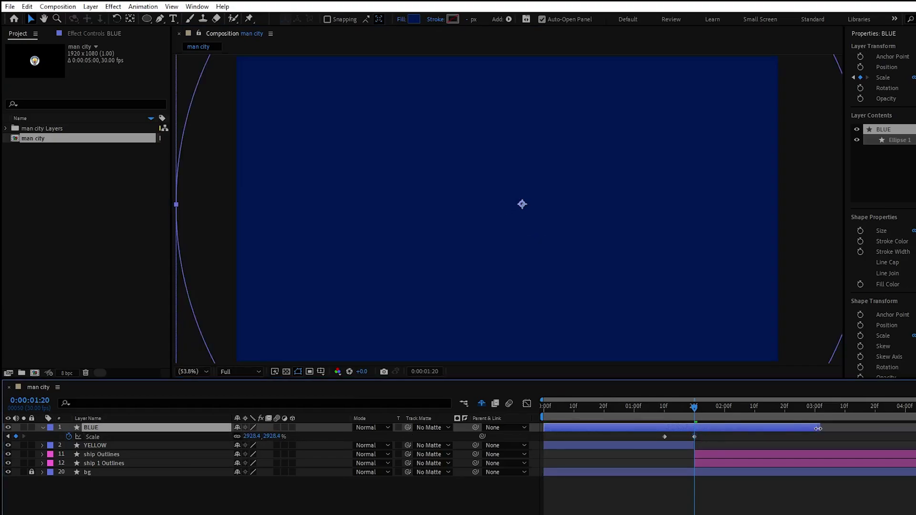
{"action": "left_click", "coordinate": [15, 437]}
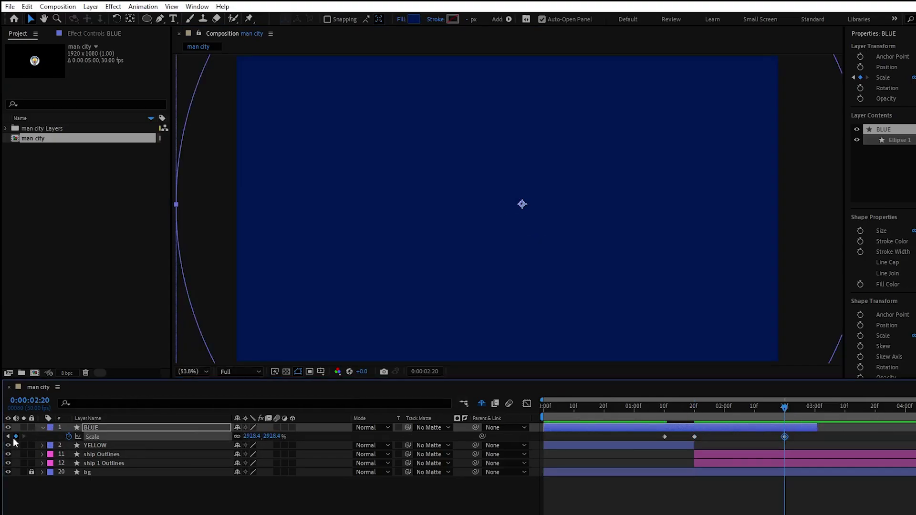
{"action": "left_click_drag", "start_coordinate": [815, 411], "coordinate": [818, 411]}
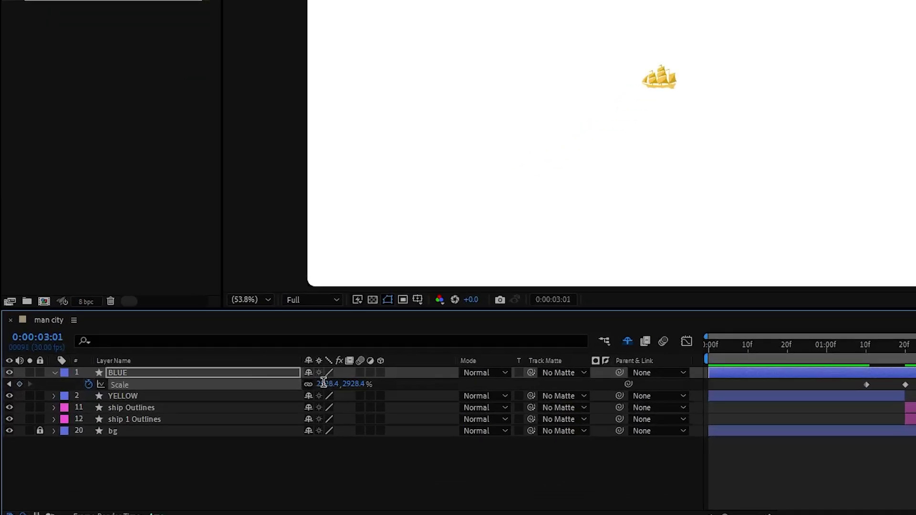
{"action": "left_click", "coordinate": [251, 436]}
{"action": "type", "text": "0"}
Step: Ease BLUE's first two scale keyframes and shape their speed curve so the peak falls about midway between them
{"action": "mouse_move", "coordinate": [659, 406]}
{"action": "left_mouse_down"}
{"action": "mouse_move", "coordinate": [676, 406]}
{"action": "mouse_move", "coordinate": [665, 408]}
{"action": "left_mouse_up"}
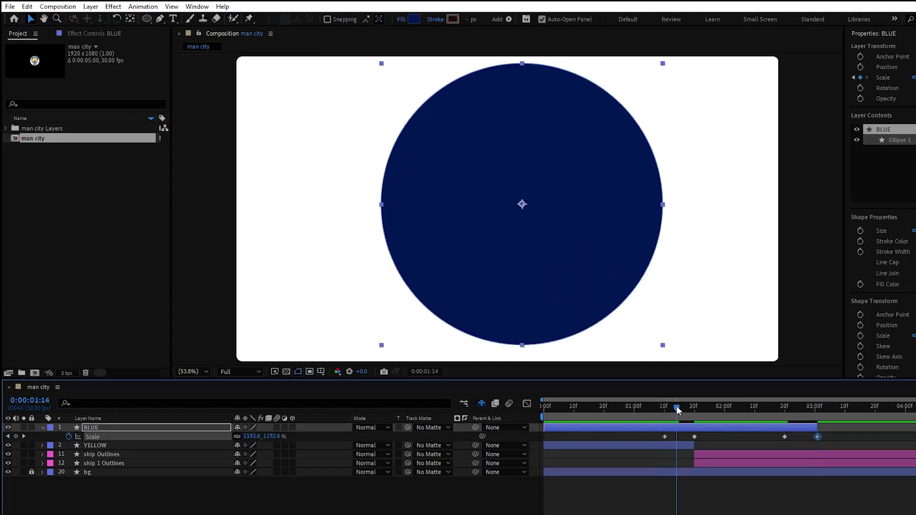
{"action": "left_click_drag", "start_coordinate": [728, 441], "coordinate": [656, 433]}
{"action": "left_click", "coordinate": [526, 403]}
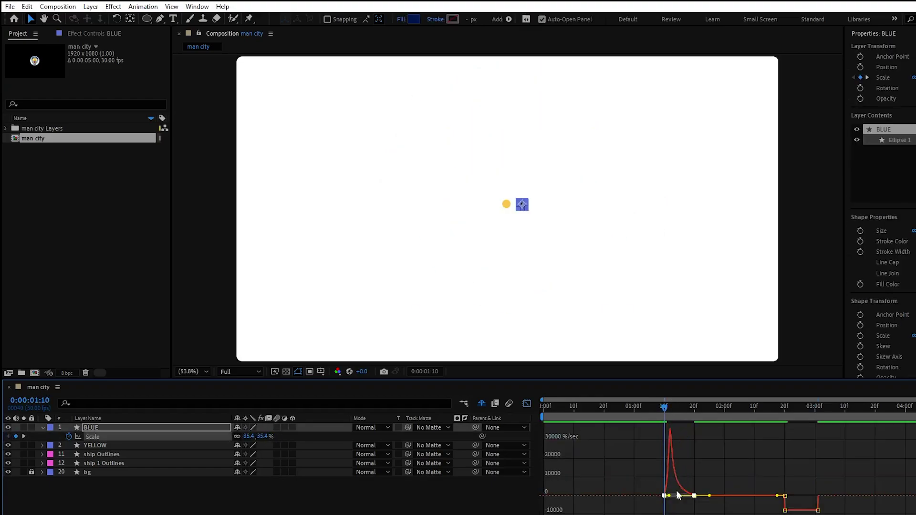
{"action": "left_click_drag", "start_coordinate": [670, 496], "coordinate": [691, 495]}
{"action": "left_click", "coordinate": [528, 402]}
Step: Shape the speed curve of BLUE's last two scale keyframes so the shrinking accelerates towards the end
{"action": "left_click_drag", "start_coordinate": [850, 436], "coordinate": [764, 434]}
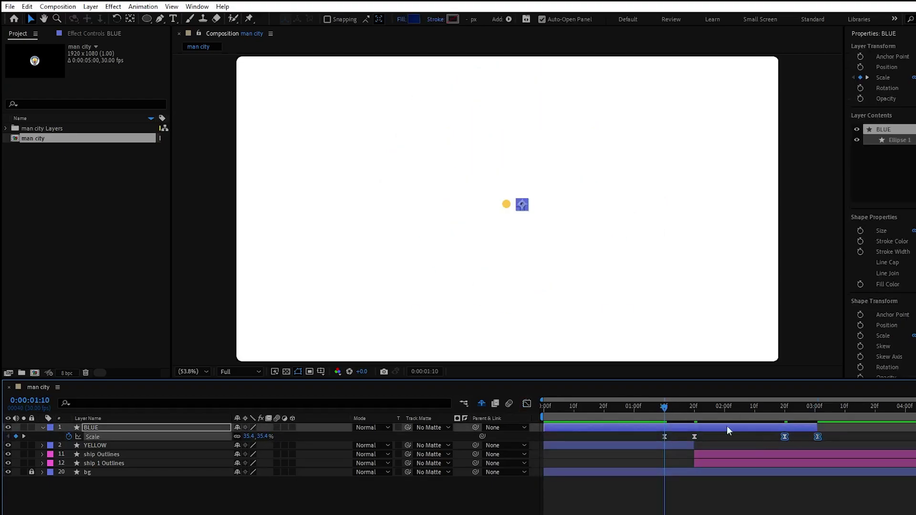
{"action": "key", "text": "shift+F3"}
{"action": "left_click_drag", "start_coordinate": [791, 503], "coordinate": [809, 504]}
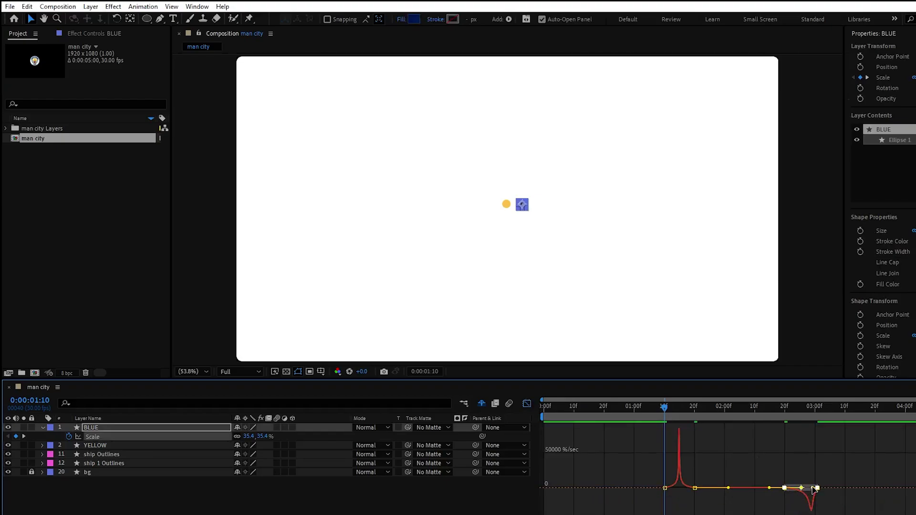
{"action": "left_click", "coordinate": [525, 403]}
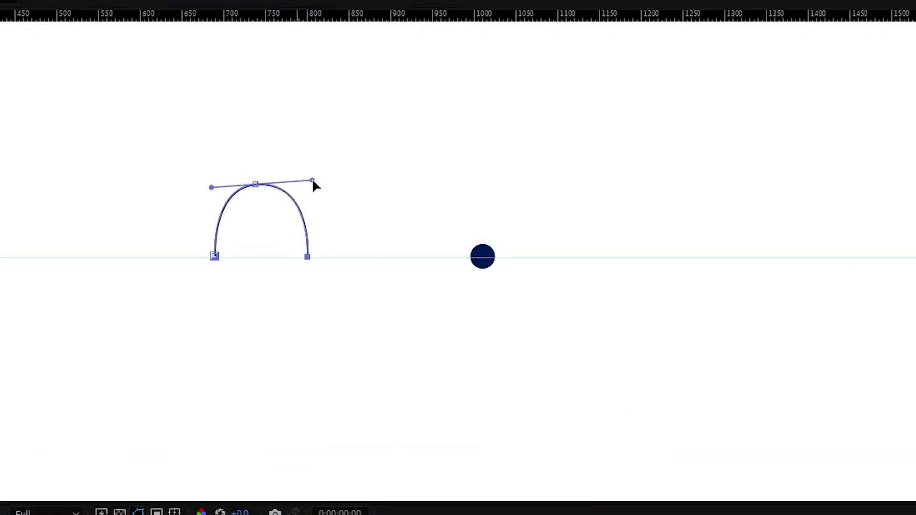
Step: Draw an open path of two bouncing arches along the horizontal guide, ending at the blue circle
{"action": "left_click", "coordinate": [308, 257]}
{"action": "left_click_drag", "start_coordinate": [313, 181], "coordinate": [405, 184]}
{"action": "left_click", "coordinate": [405, 258]}
{"action": "left_click", "coordinate": [214, 256]}
{"action": "key", "text": "ctrl+z"}
{"action": "left_click_drag", "start_coordinate": [215, 256], "coordinate": [208, 257]}
{"action": "left_click_drag", "start_coordinate": [210, 184], "coordinate": [204, 187]}
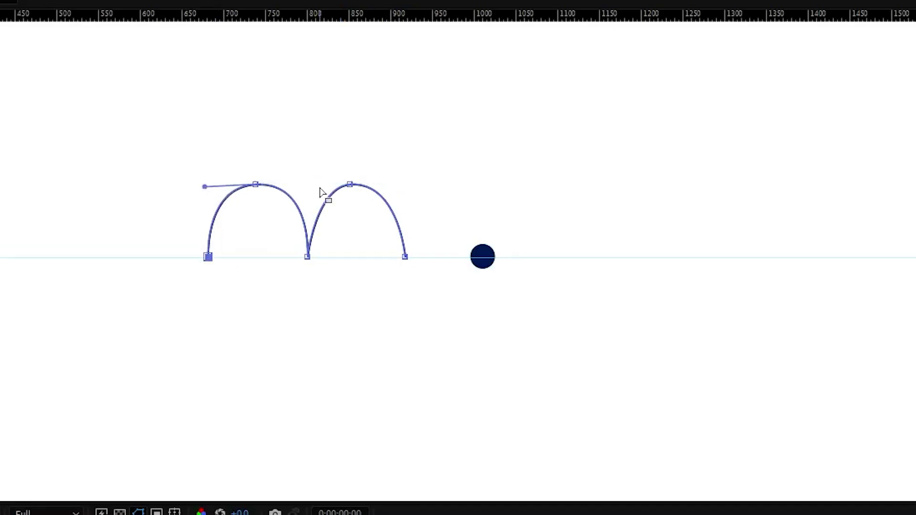
{"action": "left_click_drag", "start_coordinate": [405, 257], "coordinate": [483, 257]}
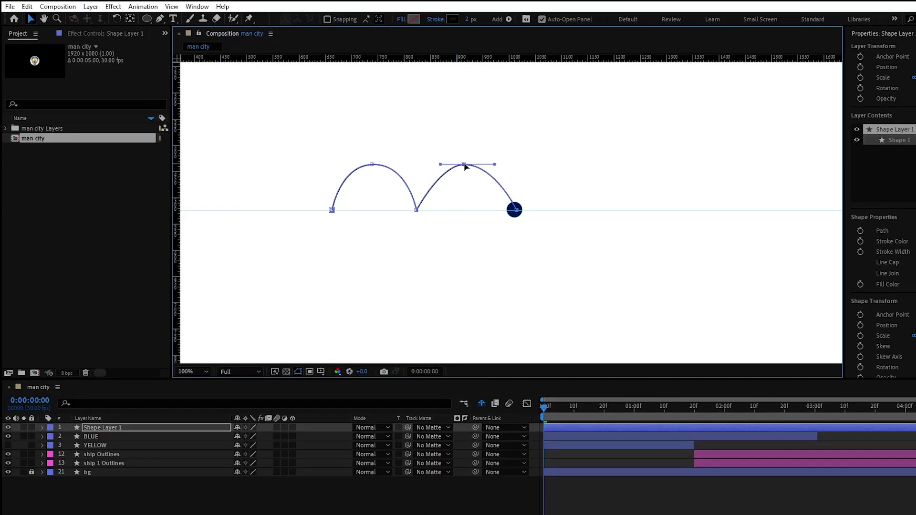
Step: Copy Shape Layer 1's path into the BLUE layer's Position from 0:00:00:00 and hide the path layer
{"action": "left_click", "coordinate": [102, 402]}
{"action": "type", "text": "path"}
{"action": "key", "text": "Return"}
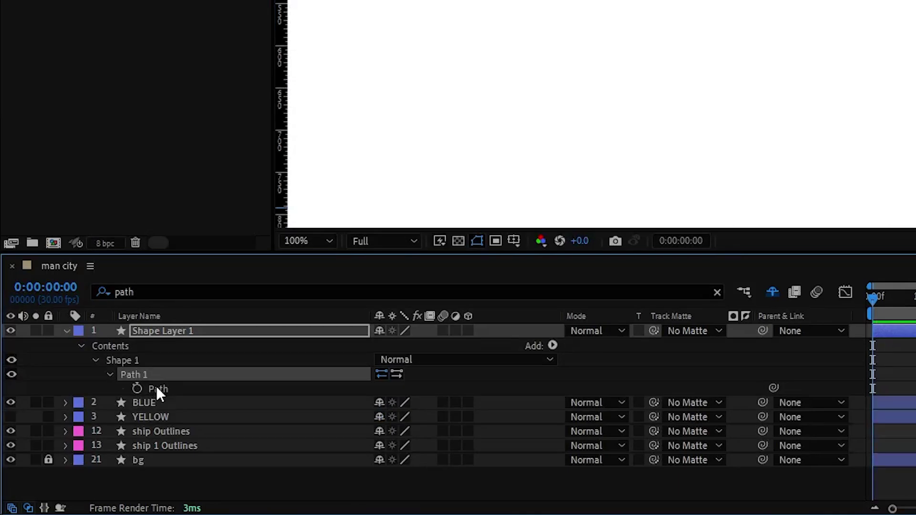
{"action": "left_click", "coordinate": [67, 331]}
{"action": "left_click", "coordinate": [11, 331]}
{"action": "left_click", "coordinate": [95, 345]}
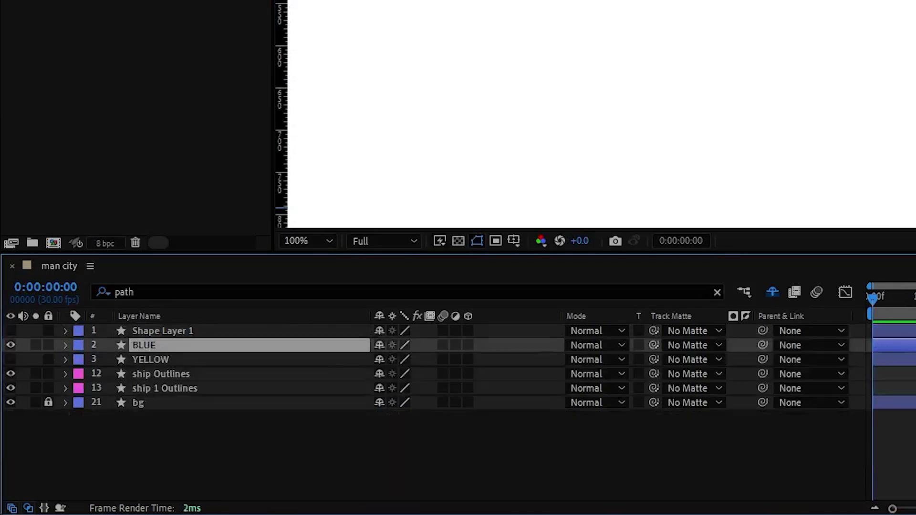
{"action": "key", "text": "p"}
{"action": "left_click", "coordinate": [158, 372]}
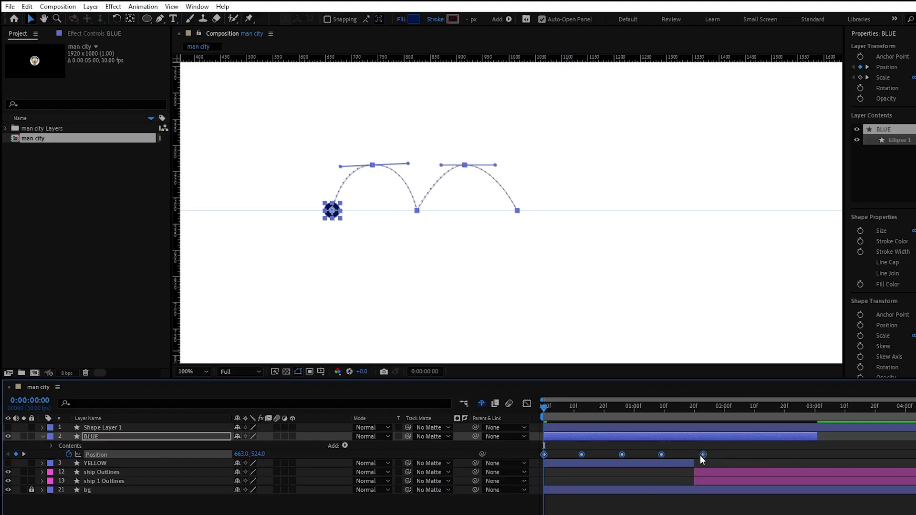
Step: Move BLUE's last Position keyframe slightly earlier and shape the speed curve to reach zero between bounces and build up slowly within each bounce
{"action": "left_click_drag", "start_coordinate": [701, 455], "coordinate": [691, 455]}
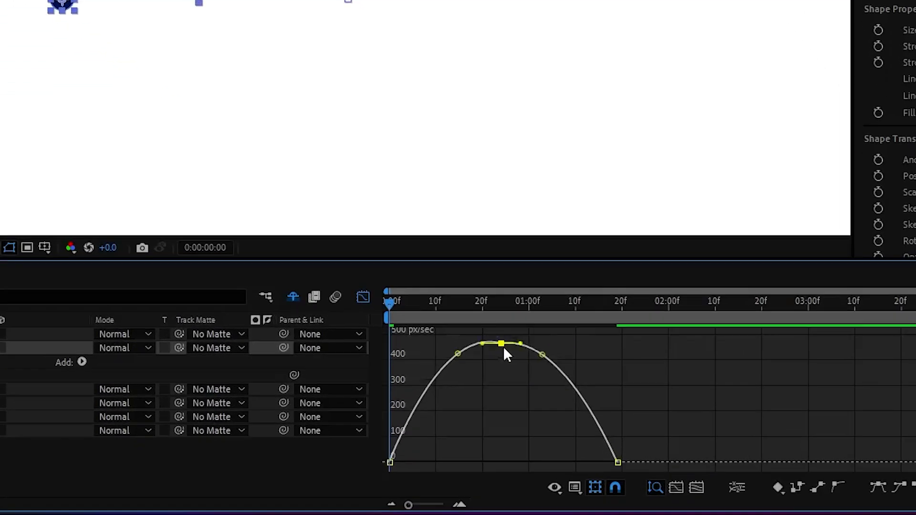
{"action": "left_click_drag", "start_coordinate": [617, 435], "coordinate": [618, 466]}
{"action": "left_click_drag", "start_coordinate": [503, 395], "coordinate": [503, 469]}
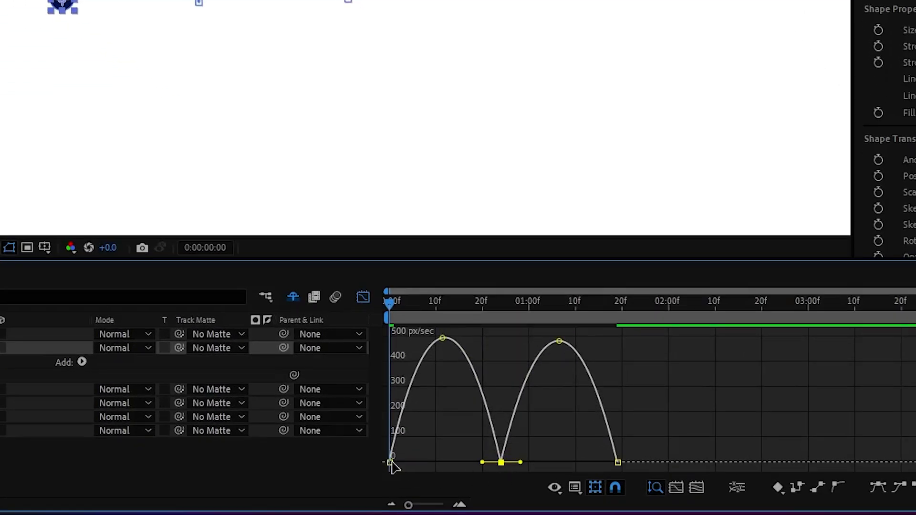
{"action": "left_click_drag", "start_coordinate": [408, 462], "coordinate": [431, 462]}
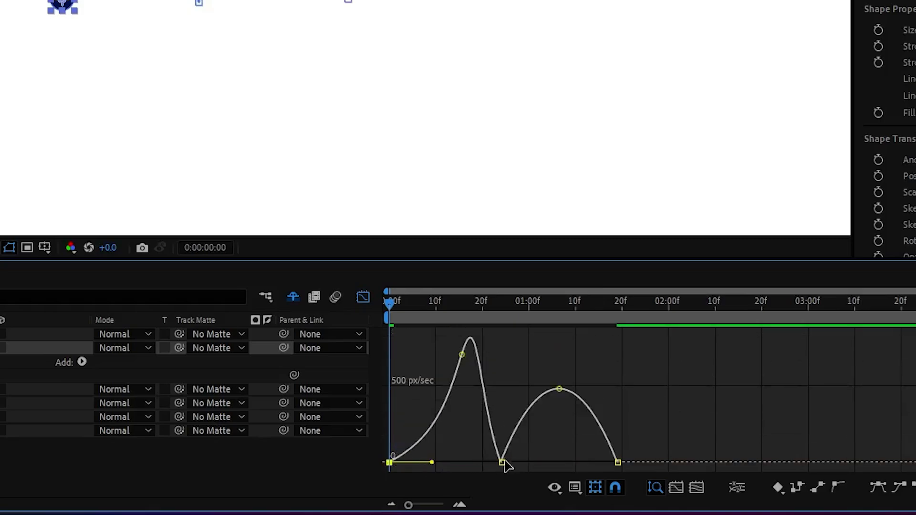
{"action": "left_click_drag", "start_coordinate": [521, 463], "coordinate": [552, 461]}
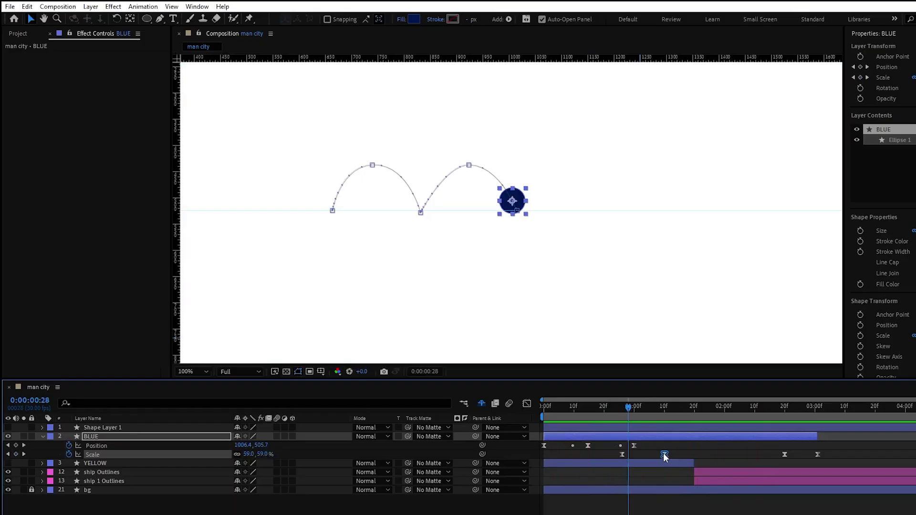
Step: Move BLUE's second Scale keyframe about four frames earlier and preview the bounce and expansion
{"action": "left_click_drag", "start_coordinate": [665, 454], "coordinate": [654, 454]}
{"action": "key", "text": "space"}
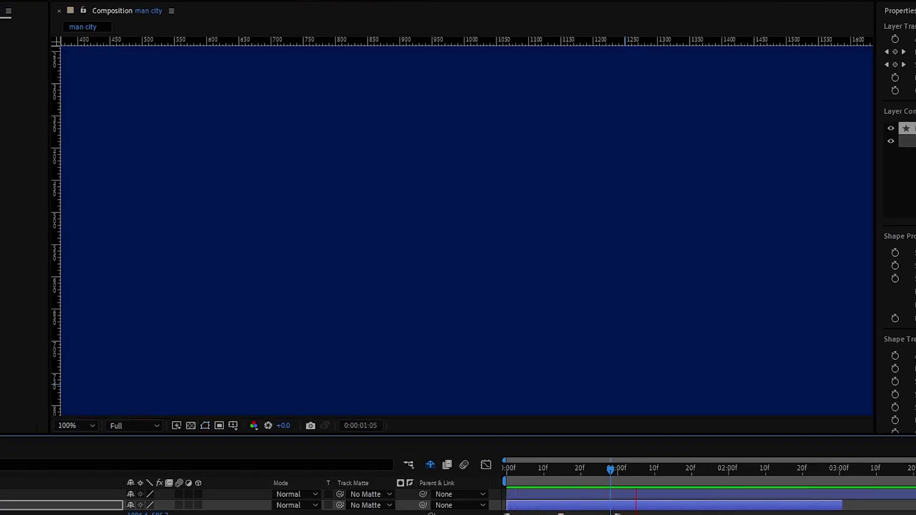
{"action": "key", "text": "space"}
Step: Show the YELLOW layer, time it from 0:00:01:20 to 0:00:02:11, and start both ship layers where it ends
{"action": "left_click_drag", "start_coordinate": [724, 421], "coordinate": [503, 422]}
{"action": "left_click", "coordinate": [9, 446]}
{"action": "left_click_drag", "start_coordinate": [559, 446], "coordinate": [770, 454]}
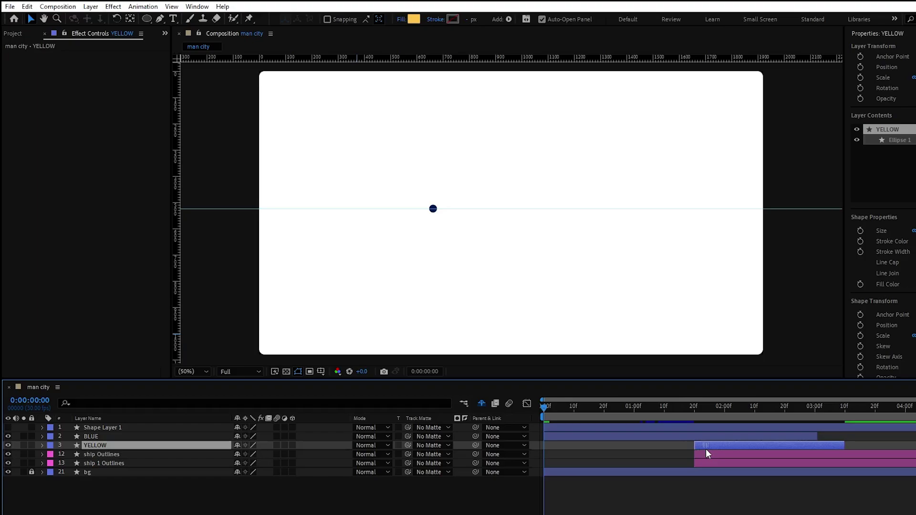
{"action": "left_click", "coordinate": [708, 454]}
{"action": "left_click", "coordinate": [708, 462], "text": "shift"}
{"action": "left_click", "coordinate": [843, 447]}
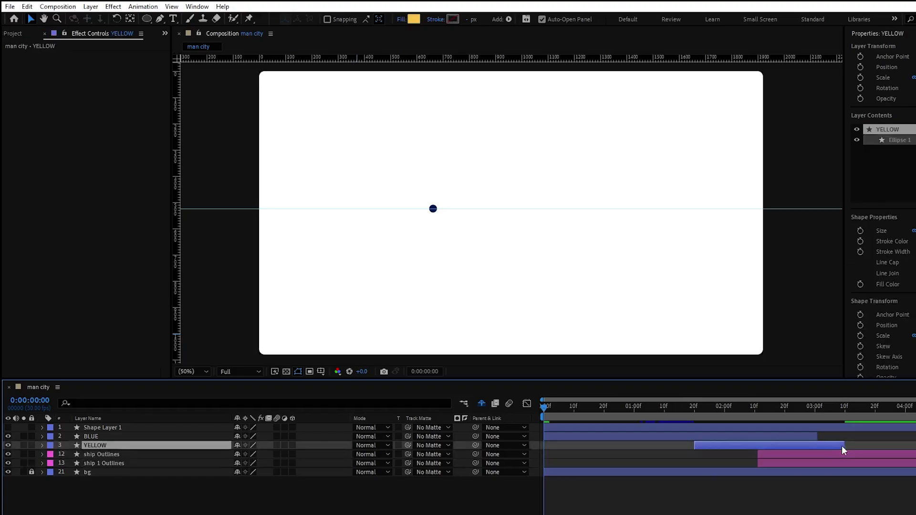
Step: Place BLUE beneath the ship layers and shift YELLOW and both ship layers together so YELLOW starts at 0:00:01:00
{"action": "left_click", "coordinate": [697, 419]}
{"action": "left_click_drag", "start_coordinate": [129, 436], "coordinate": [130, 469]}
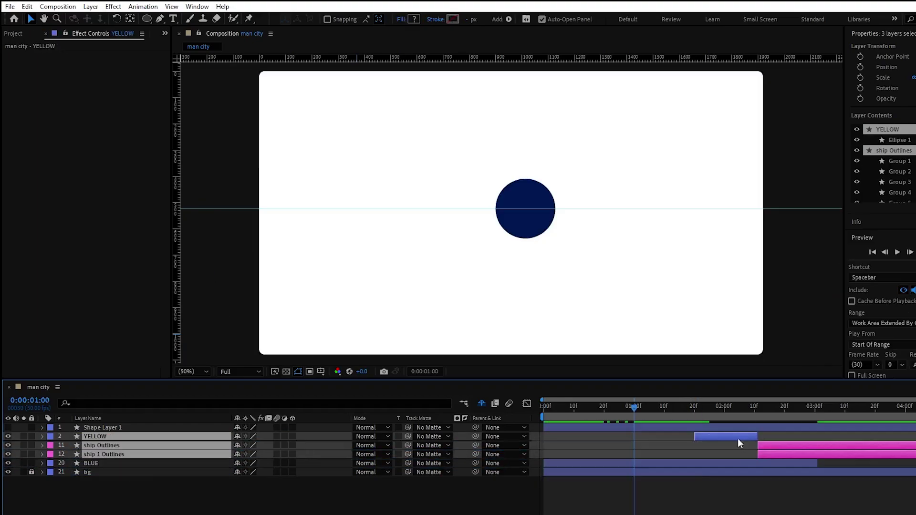
{"action": "left_click_drag", "start_coordinate": [737, 439], "coordinate": [673, 436]}
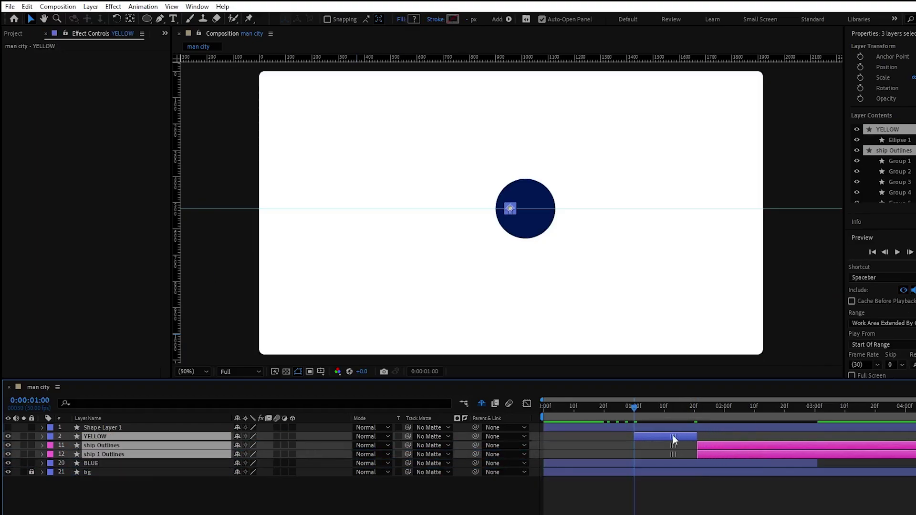
Step: Animate YELLOW's Scale from 0% at 0:00:01:00 to 35.4% at 0:00:01:21
{"action": "left_click", "coordinate": [70, 445]}
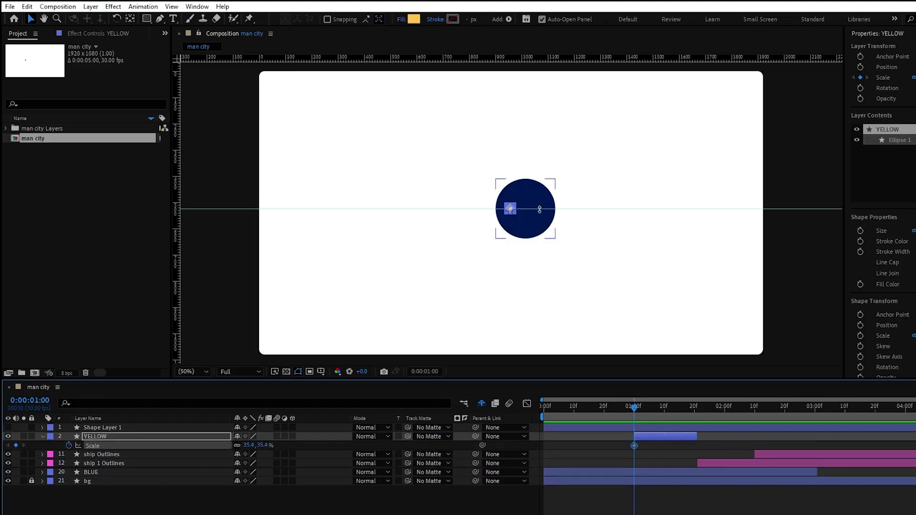
{"action": "scroll", "coordinate": [540, 210], "scroll_direction": "up", "scroll_amount": 4}
{"action": "left_click_drag", "start_coordinate": [634, 445], "coordinate": [698, 448]}
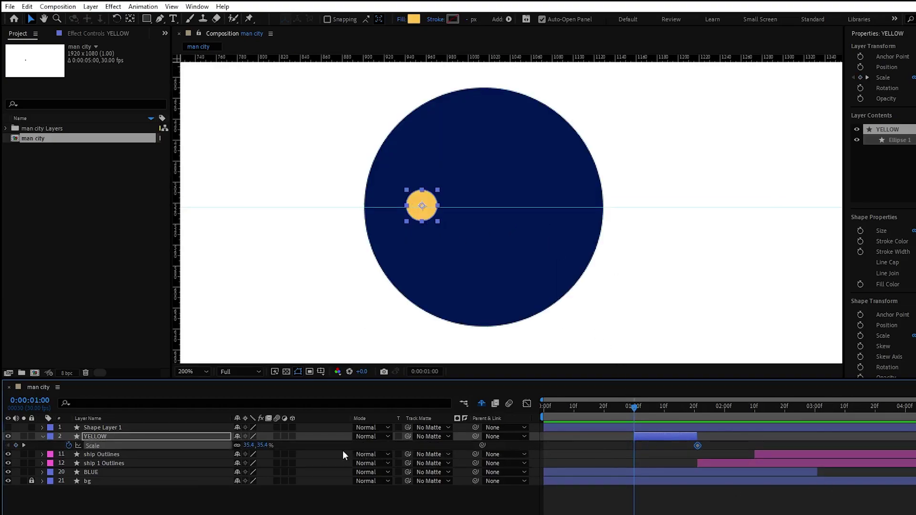
{"action": "left_click_drag", "start_coordinate": [246, 451], "coordinate": [236, 445]}
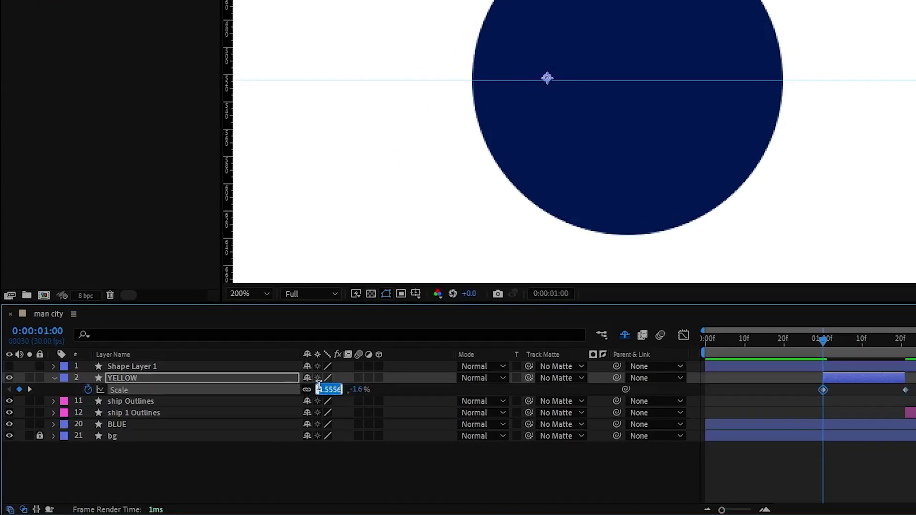
{"action": "type", "text": "0"}
{"action": "key", "text": "Return"}
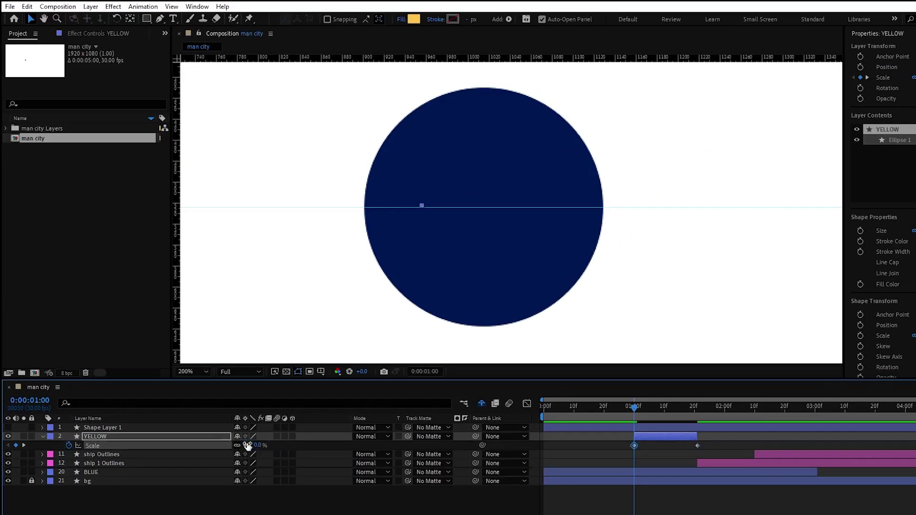
Step: Enlarge YELLOW's Scale at 0:00:01:10 and hold that size to 0:00:01:16 using eased keyframes
{"action": "left_click_drag", "start_coordinate": [634, 408], "coordinate": [643, 408]}
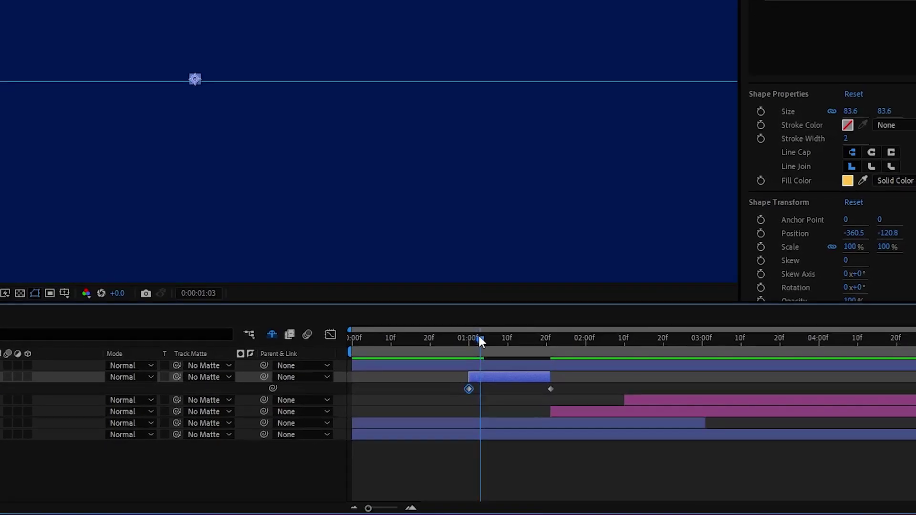
{"action": "left_click_drag", "start_coordinate": [498, 341], "coordinate": [508, 340]}
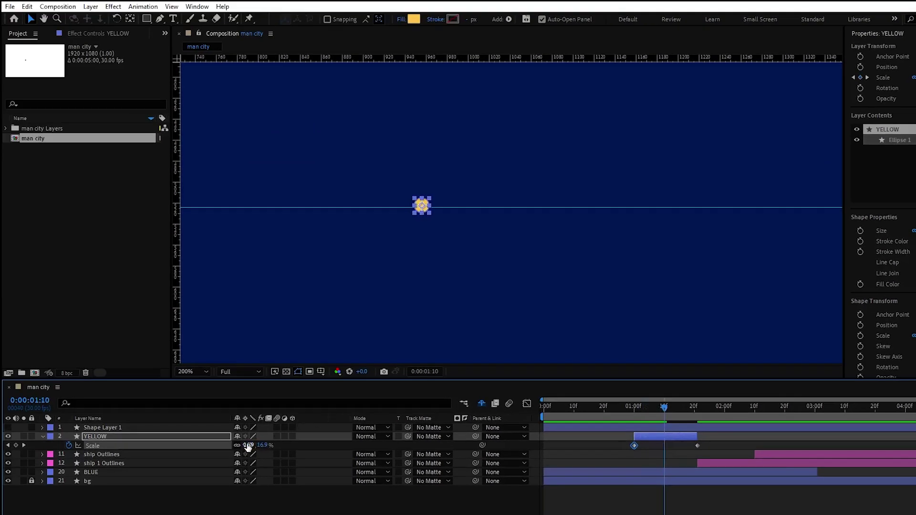
{"action": "left_click_drag", "start_coordinate": [248, 446], "coordinate": [294, 444]}
{"action": "left_click", "coordinate": [665, 446]}
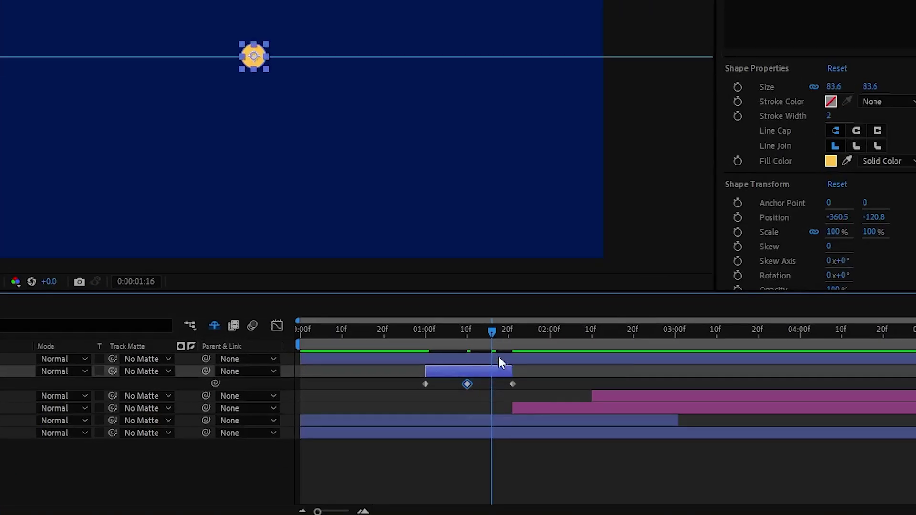
{"action": "left_click", "coordinate": [467, 384]}
{"action": "key", "text": "ctrl+c"}
{"action": "key", "text": "ctrl+v"}
{"action": "left_click_drag", "start_coordinate": [497, 342], "coordinate": [512, 339]}
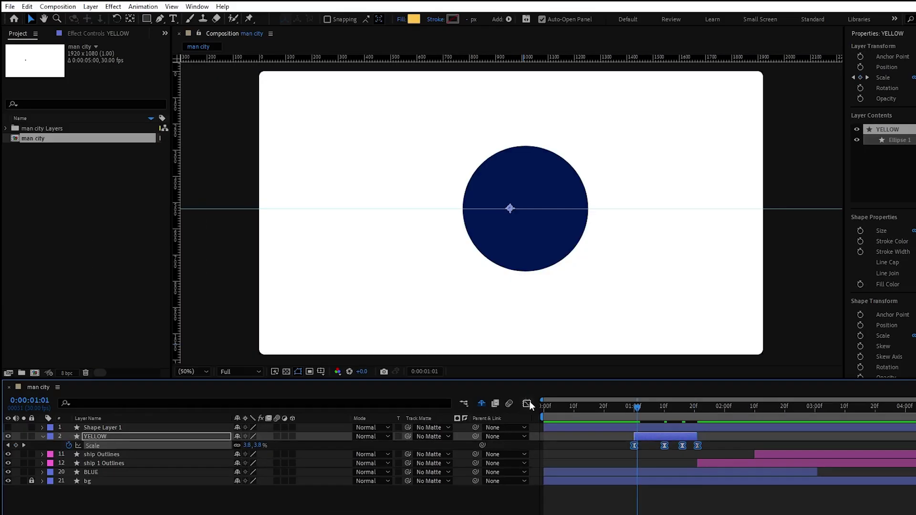
Step: Shape the speed curve of YELLOW's four eased Scale keyframes
{"action": "left_click", "coordinate": [528, 402]}
{"action": "left_click", "coordinate": [665, 461]}
{"action": "left_click_drag", "start_coordinate": [656, 462], "coordinate": [688, 470]}
{"action": "left_click", "coordinate": [682, 487]}
{"action": "left_click", "coordinate": [526, 404]}
{"action": "key", "text": "Home"}
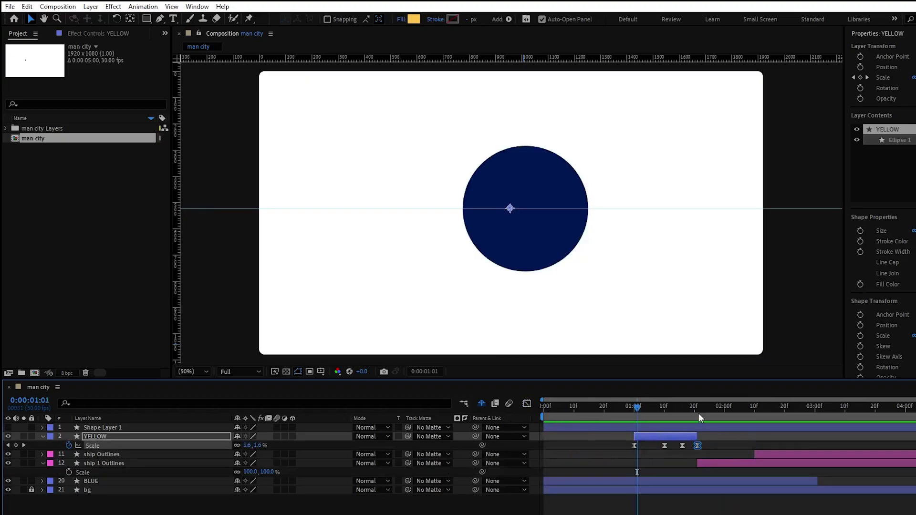
Step: Split the ship 1 Outlines layer at 0:00:02:20 and select its earlier part
{"action": "left_click", "coordinate": [697, 408]}
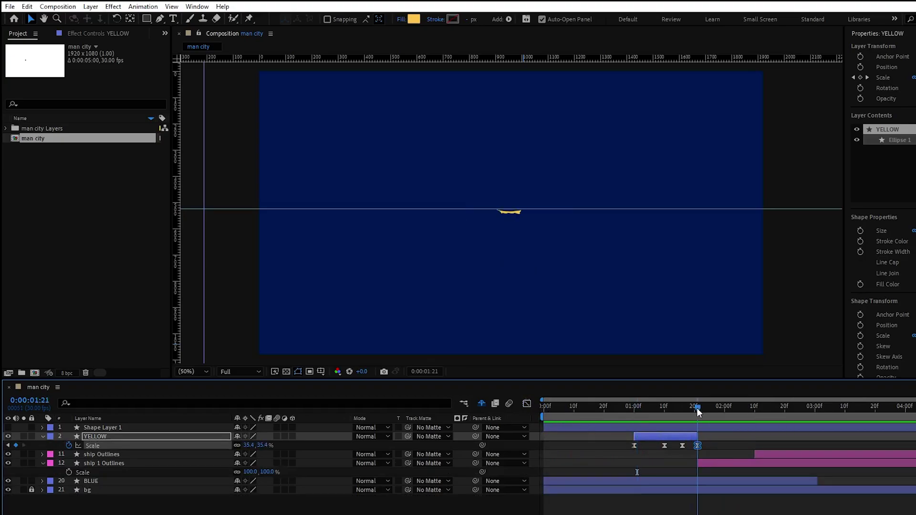
{"action": "left_click", "coordinate": [709, 462]}
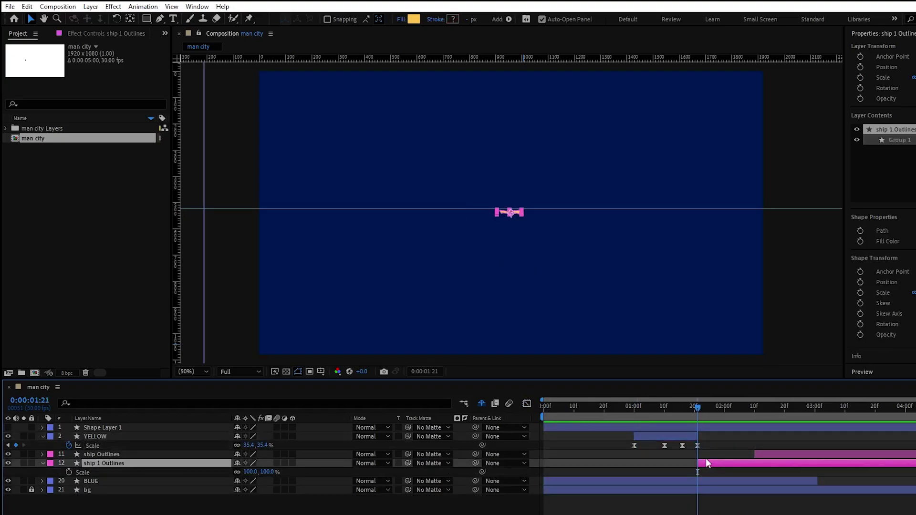
{"action": "left_click", "coordinate": [783, 409]}
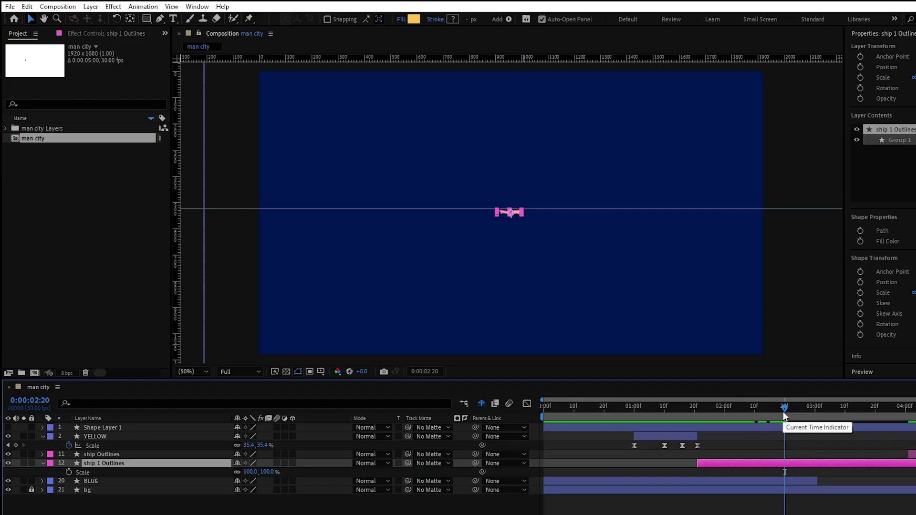
{"action": "key", "text": "ctrl+shift+d"}
{"action": "left_click", "coordinate": [777, 474]}
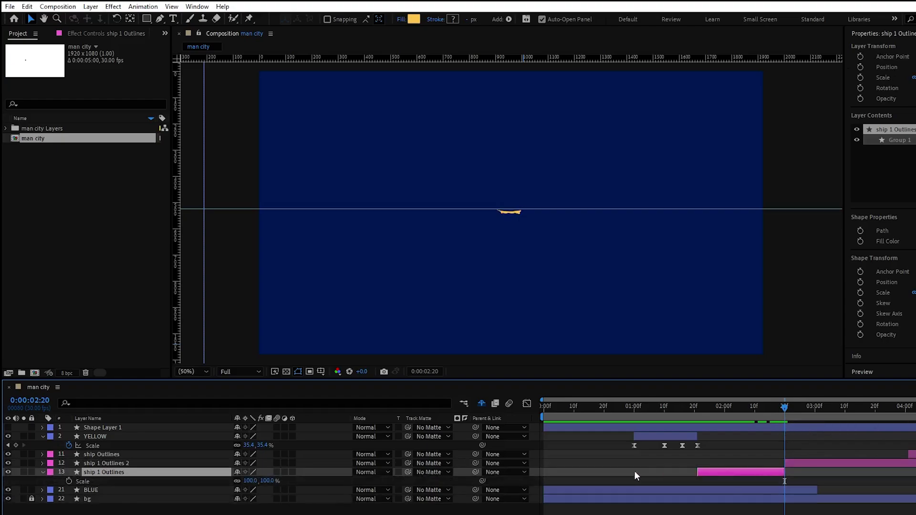
Step: Animate the earlier ship 1 Outlines part's Scale from 494% at 0:00:01:21, held until 0:00:02:10, to 100% at 0:00:02:20
{"action": "left_click", "coordinate": [69, 482]}
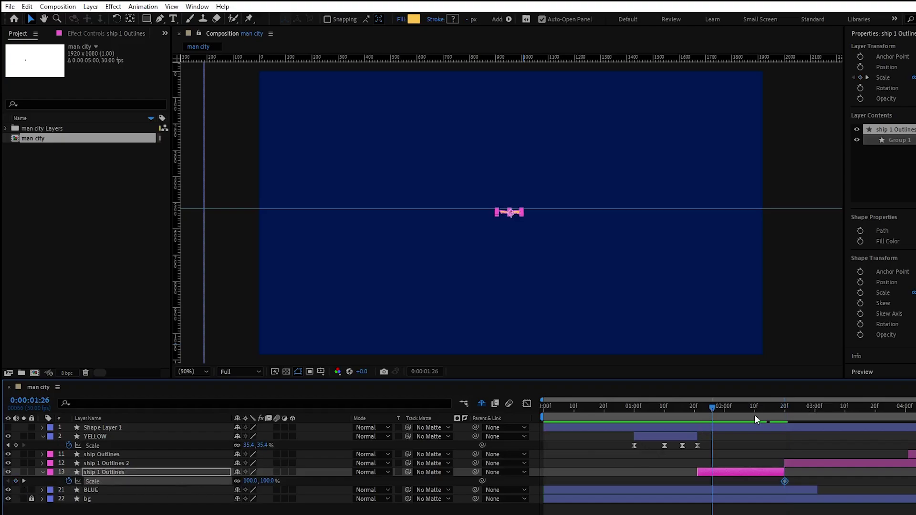
{"action": "left_click", "coordinate": [699, 408]}
{"action": "left_click_drag", "start_coordinate": [251, 481], "coordinate": [446, 453]}
{"action": "left_click_drag", "start_coordinate": [696, 408], "coordinate": [755, 413]}
{"action": "key", "text": "ctrl+v"}
Step: Ease the last two Scale keyframes of ship 1 Outlines and shape their speed curve to peak sharply midway between them
{"action": "left_click_drag", "start_coordinate": [793, 485], "coordinate": [742, 479]}
{"action": "key", "text": "F9"}
{"action": "left_click", "coordinate": [526, 404]}
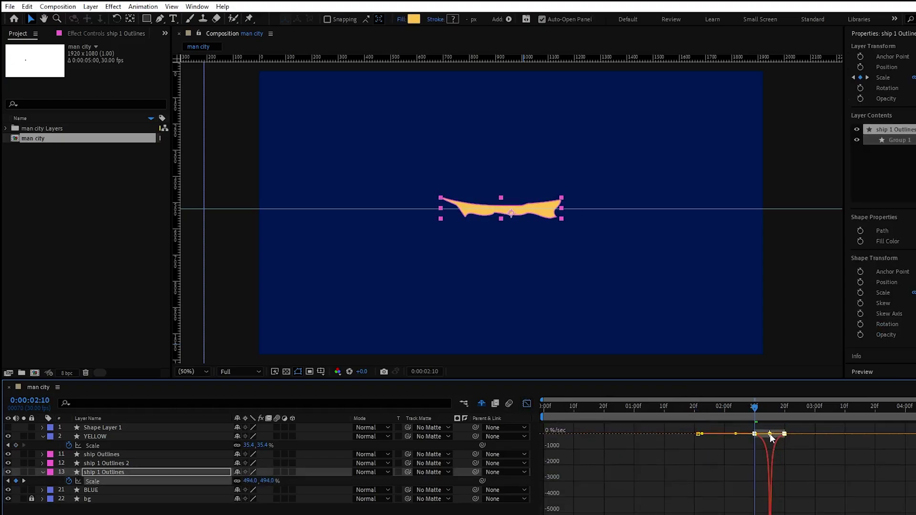
{"action": "left_click_drag", "start_coordinate": [770, 434], "coordinate": [770, 431]}
{"action": "left_click", "coordinate": [527, 404]}
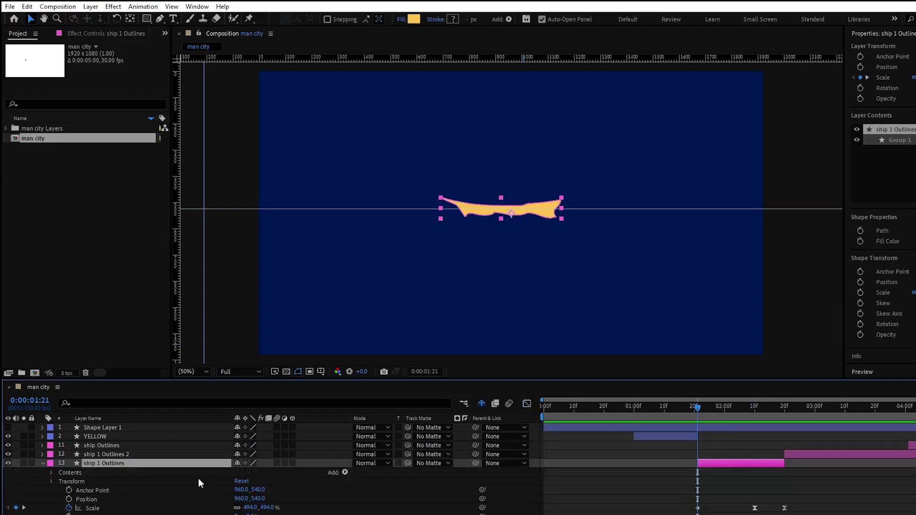
Step: Add Offset Paths to ship 1 Outlines and animate its Amount from a negative value at 0:00:01:21 to 0 at 0:00:02:00
{"action": "left_click", "coordinate": [343, 472]}
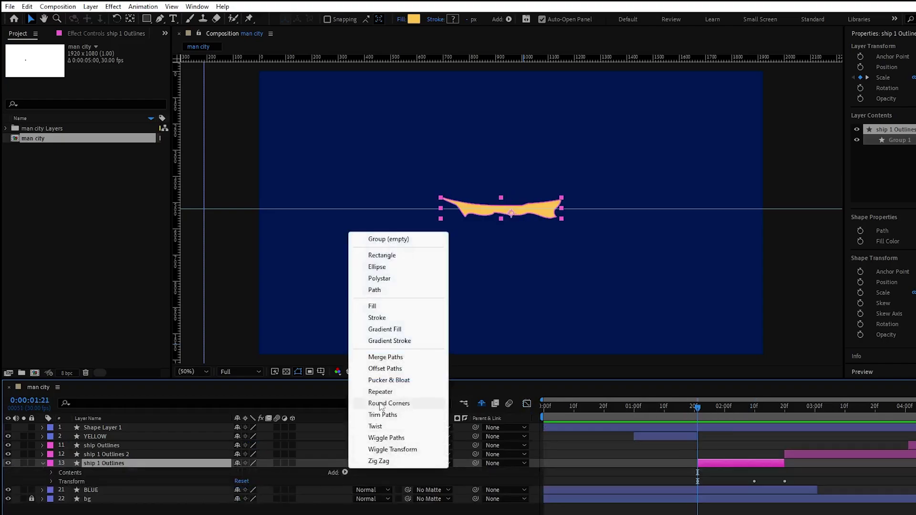
{"action": "left_click", "coordinate": [385, 369]}
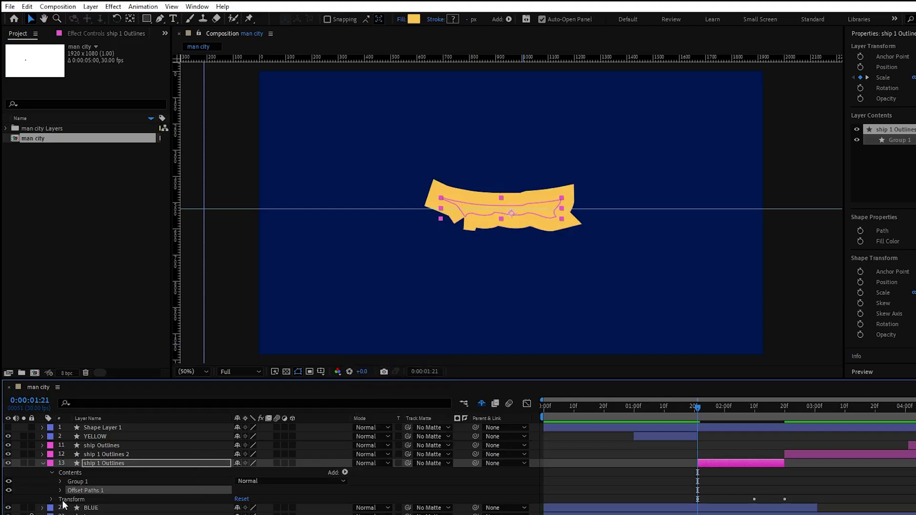
{"action": "left_click", "coordinate": [238, 498]}
{"action": "type", "text": "0"}
{"action": "key", "text": "Return"}
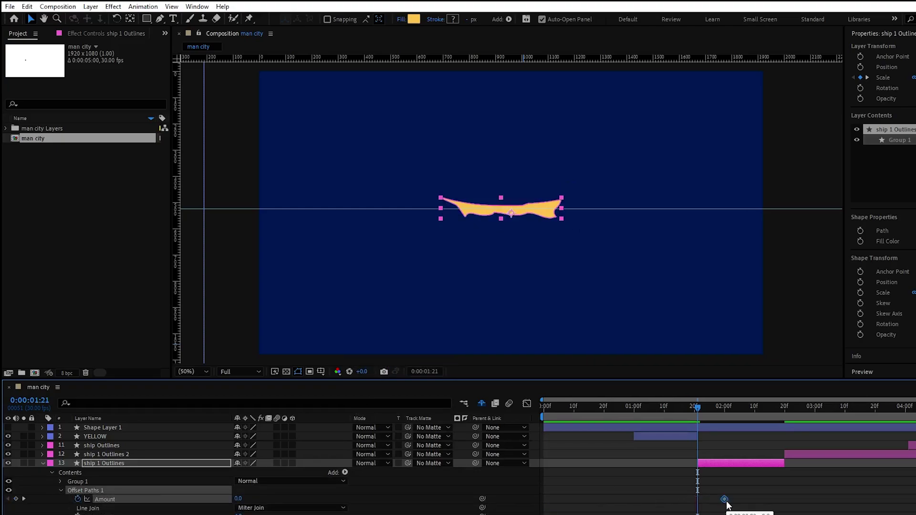
{"action": "left_click_drag", "start_coordinate": [239, 499], "coordinate": [234, 496]}
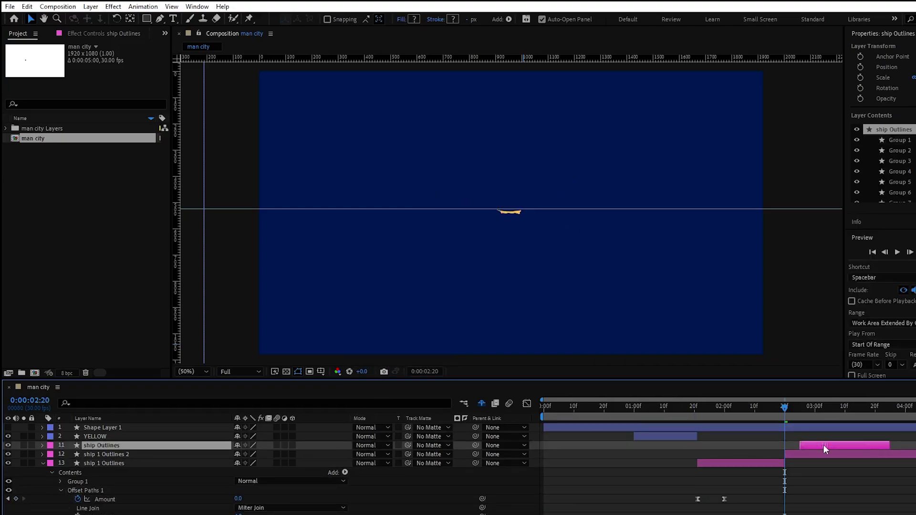
Step: Start the ship Outlines layer at 0:00:01:21 and split it at 0:00:02:20
{"action": "left_click_drag", "start_coordinate": [823, 444], "coordinate": [721, 445]}
{"action": "key", "text": "ctrl+shift+d"}
{"action": "left_click", "coordinate": [769, 455]}
Step: Copy the three Scale keyframes of ship 1 Outlines to the earlier ship Outlines part, starting at 0:00:01:21
{"action": "key", "text": "alt+shift+p"}
{"action": "key", "text": "i"}
{"action": "left_click", "coordinate": [113, 482]}
{"action": "key", "text": "ctrl+z"}
{"action": "key", "text": "ctrl+z"}
{"action": "key", "text": "ctrl+z"}
{"action": "key", "text": "ctrl+z"}
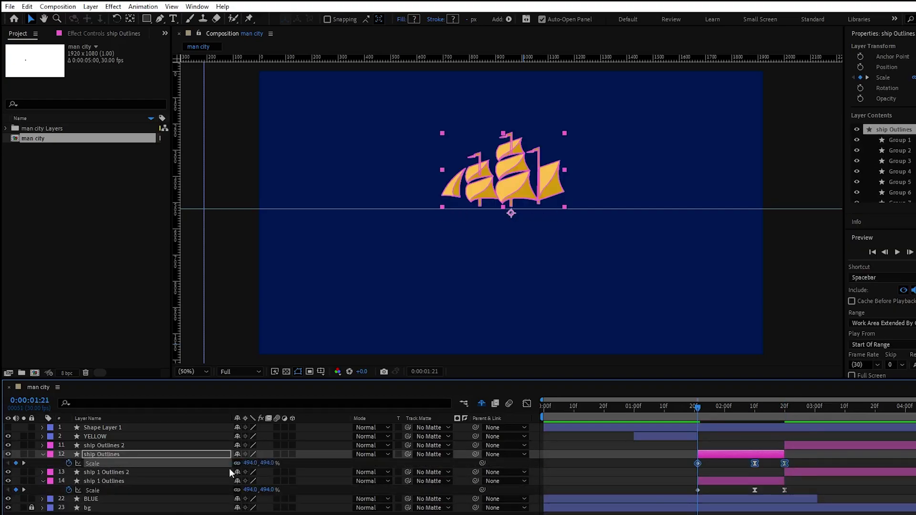
Step: Extend both earlier ship parts to about 0:00:03:08 and move their last two Scale keyframes about 17 frames later
{"action": "key", "text": "ctrl+z"}
{"action": "key", "text": "ctrl+z"}
{"action": "key", "text": "ctrl+z"}
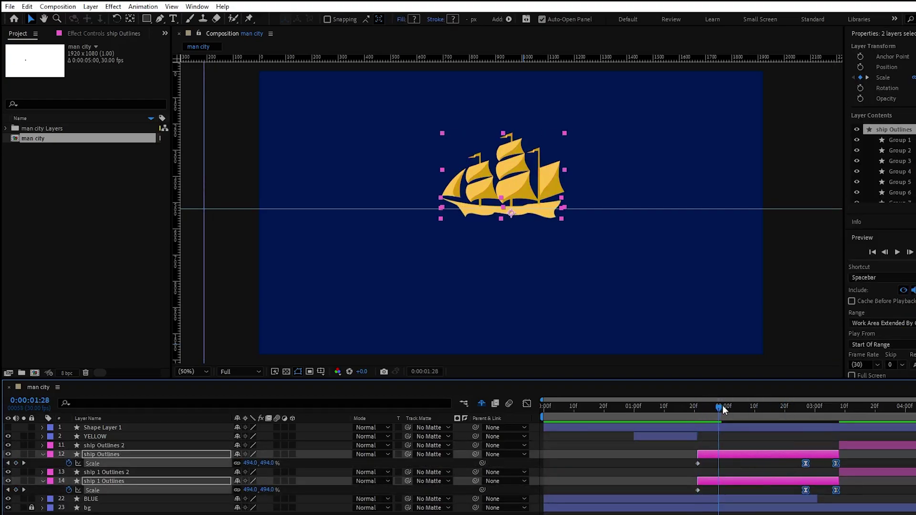
{"action": "key", "text": "ctrl+z"}
{"action": "key", "text": "ctrl+z"}
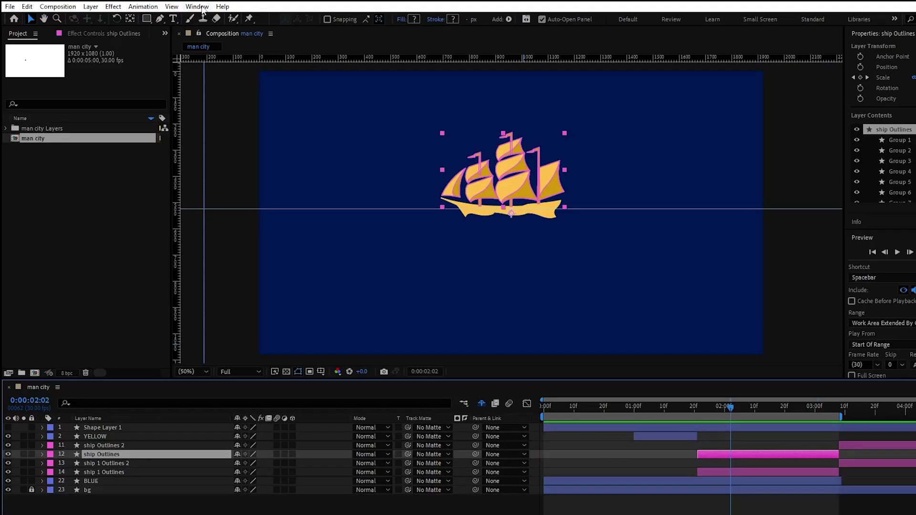
Step: Search the effects for "cc bend" and apply CC Bender to the ship Outlines layer
{"action": "left_click", "coordinate": [201, 8]}
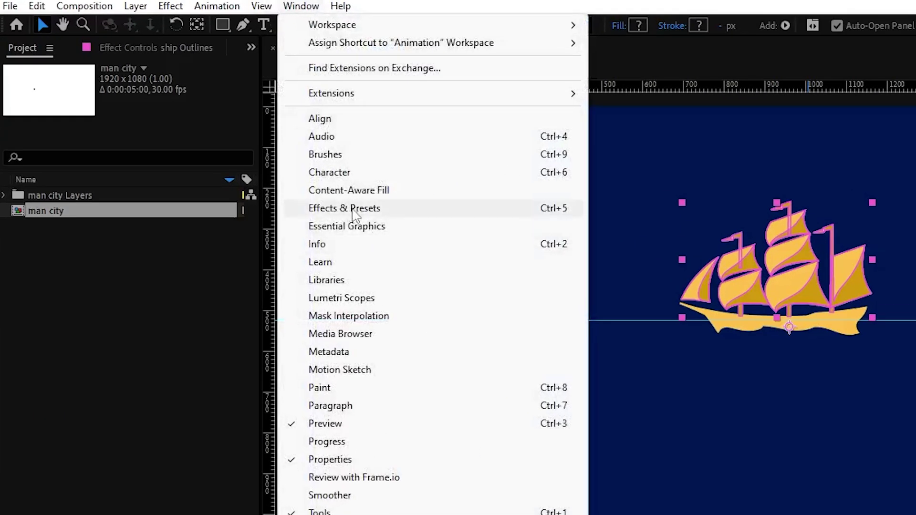
{"action": "left_click", "coordinate": [230, 138]}
{"action": "type", "text": "cc bend"}
{"action": "left_click", "coordinate": [894, 88]}
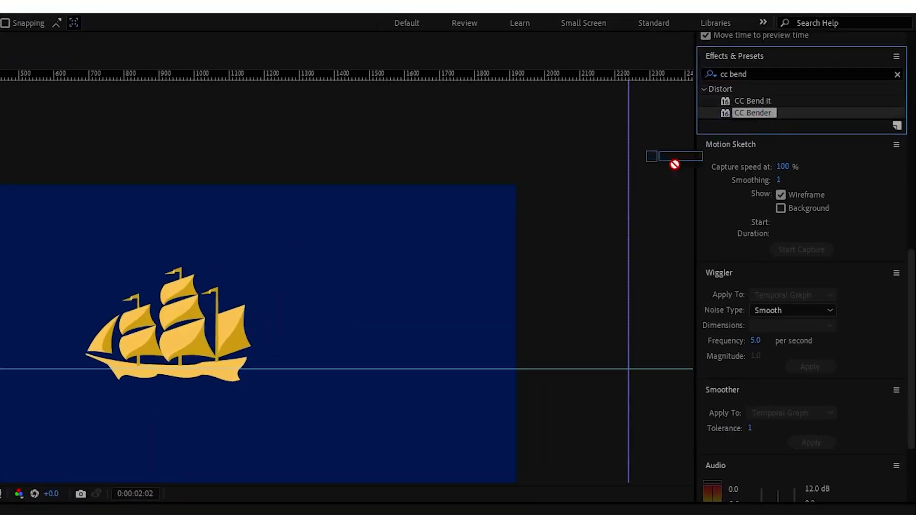
{"action": "left_click_drag", "start_coordinate": [675, 164], "coordinate": [190, 399]}
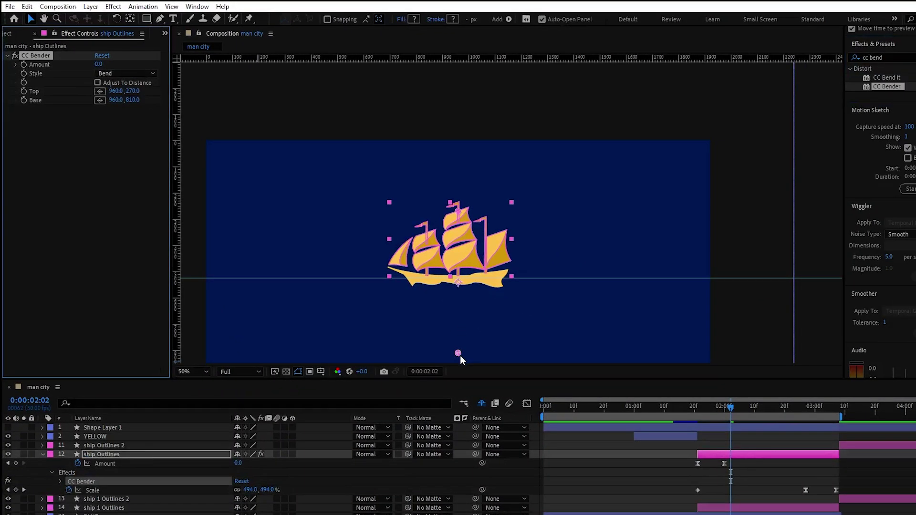
Step: Place the CC Bender base at 960, 524 and keyframe its Amount at 0 on 0:00:02:00 and 14 on 0:00:02:11
{"action": "left_click_drag", "start_coordinate": [459, 354], "coordinate": [460, 285]}
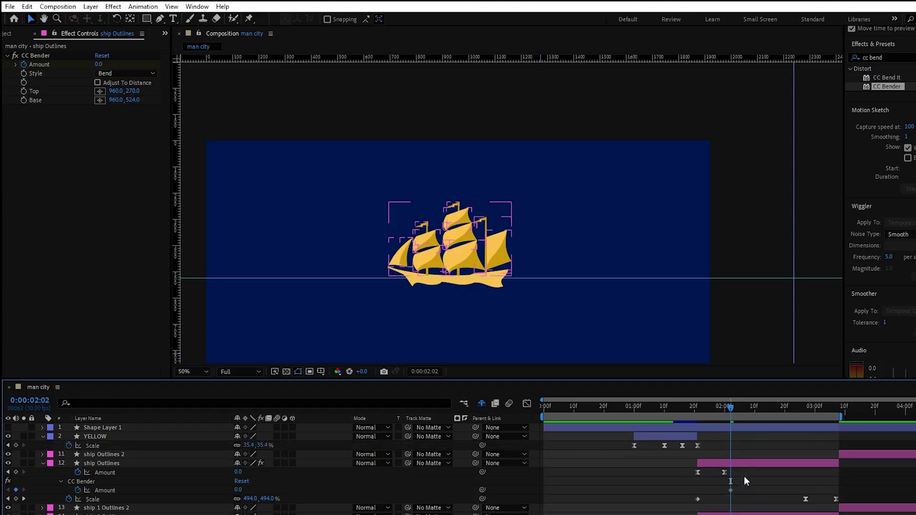
{"action": "left_click_drag", "start_coordinate": [730, 492], "coordinate": [723, 491]}
{"action": "left_click", "coordinate": [758, 408]}
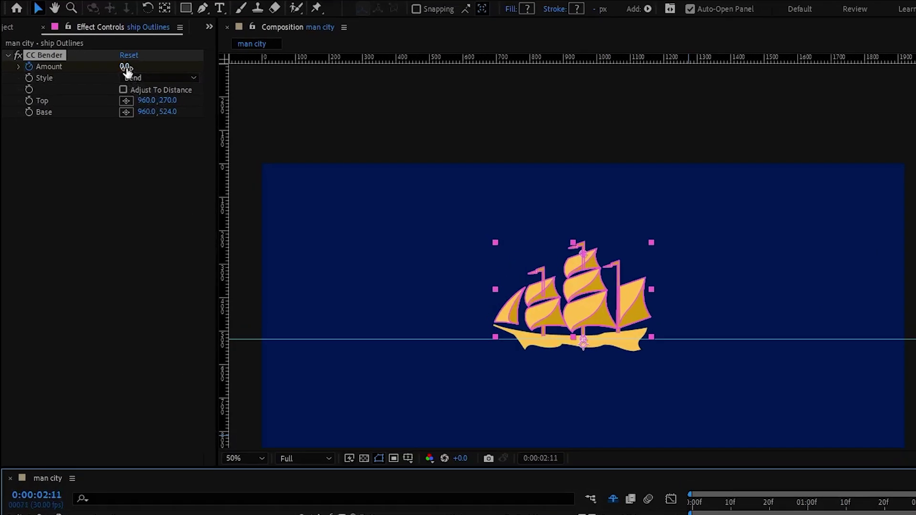
{"action": "left_click_drag", "start_coordinate": [99, 64], "coordinate": [106, 64]}
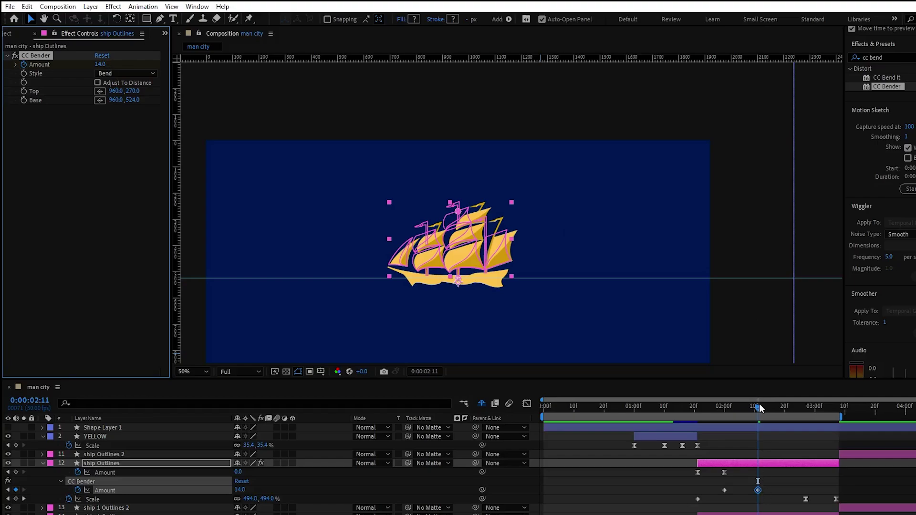
Step: Paste the zero bender Amount keyframe at 0:00:02:27 and set its value to -10
{"action": "left_click_drag", "start_coordinate": [760, 408], "coordinate": [806, 409]}
{"action": "left_click", "coordinate": [724, 491]}
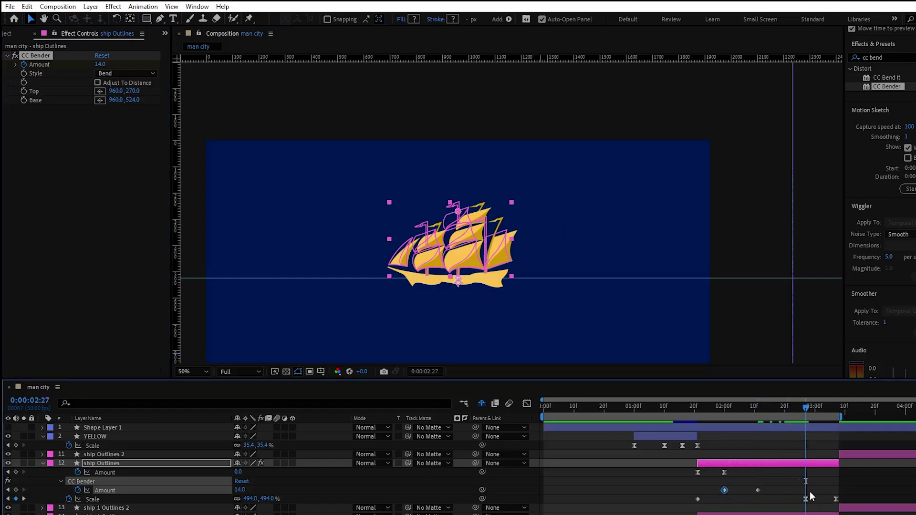
{"action": "key", "text": "ctrl+c"}
{"action": "key", "text": "ctrl+v"}
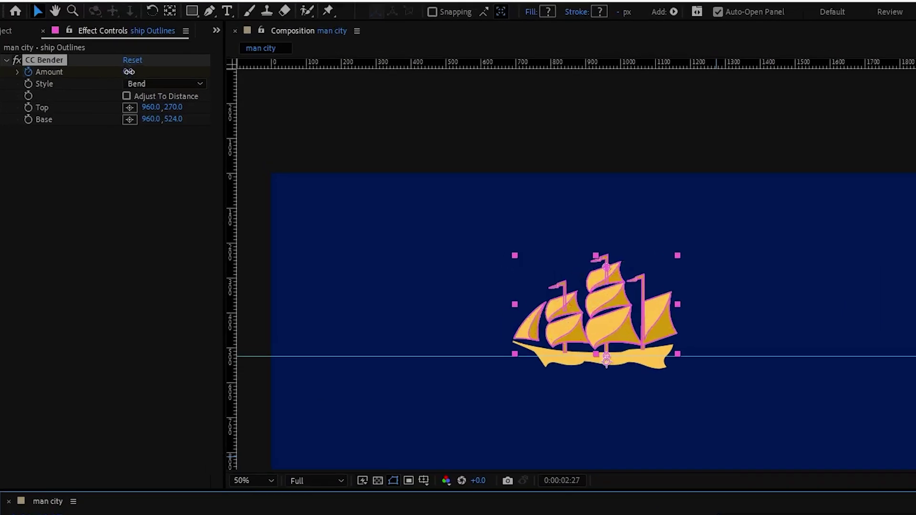
{"action": "left_click_drag", "start_coordinate": [99, 64], "coordinate": [95, 65]}
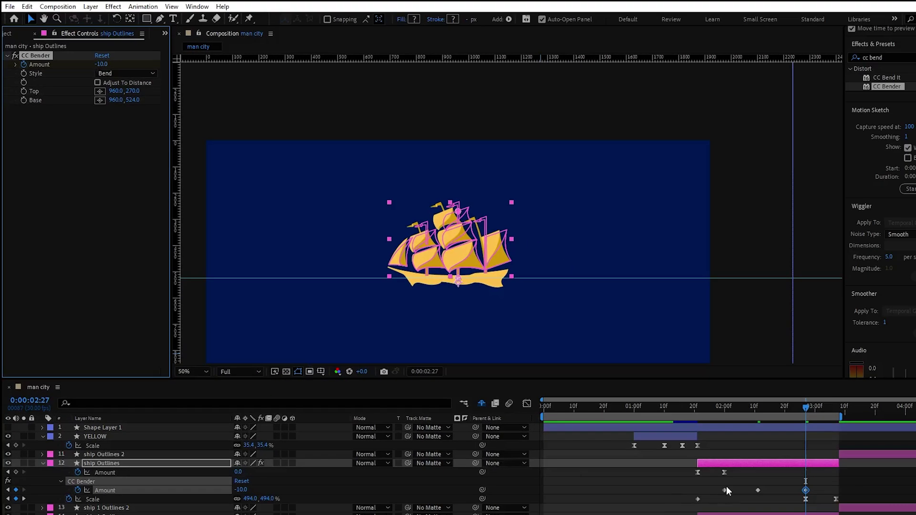
Step: Paste the zero Amount keyframe at ship Outlines' last Scale keyframe and ease all the bender Amount keyframes
{"action": "left_click", "coordinate": [725, 489]}
{"action": "key", "text": "k"}
{"action": "key", "text": "ctrl+v"}
{"action": "left_click_drag", "start_coordinate": [870, 485], "coordinate": [711, 487]}
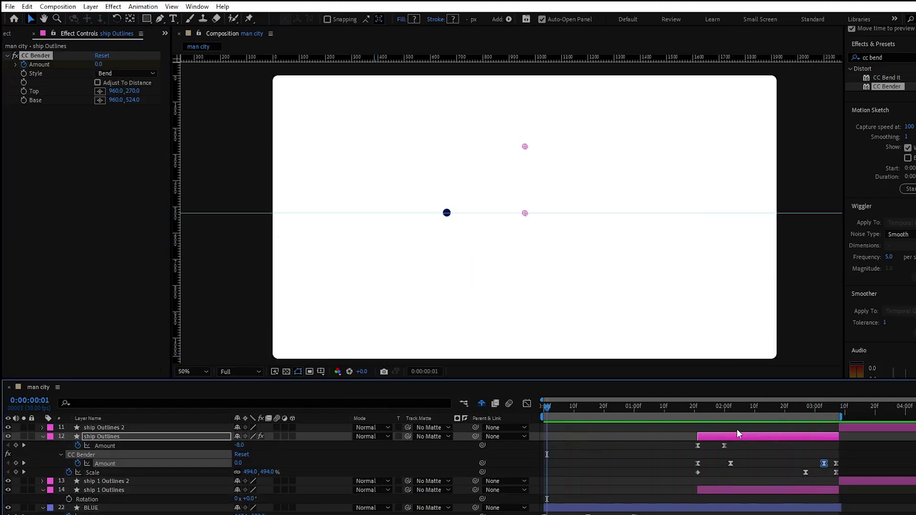
Step: Move the ship's second bender Amount keyframe about 16 frames later and BLUE's second-to-last Scale keyframe to about 0:00:03:07
{"action": "left_click", "coordinate": [731, 463]}
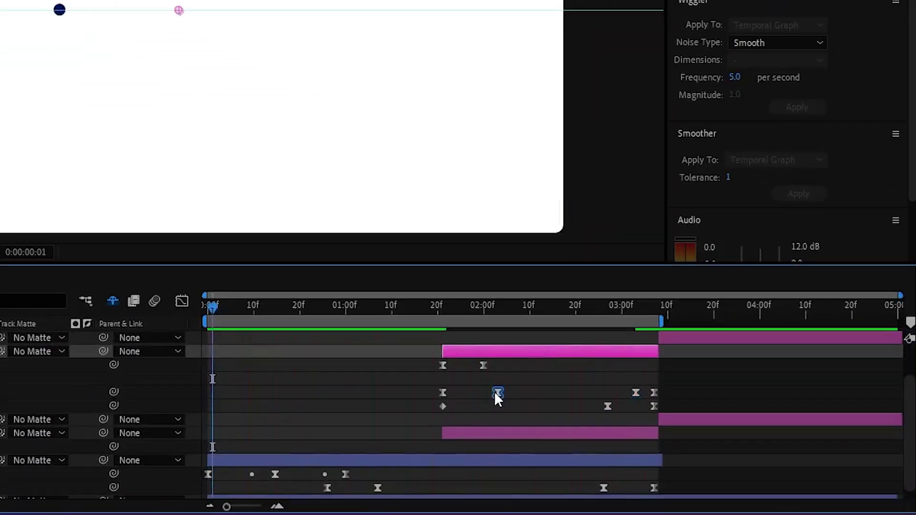
{"action": "left_click_drag", "start_coordinate": [496, 396], "coordinate": [568, 393]}
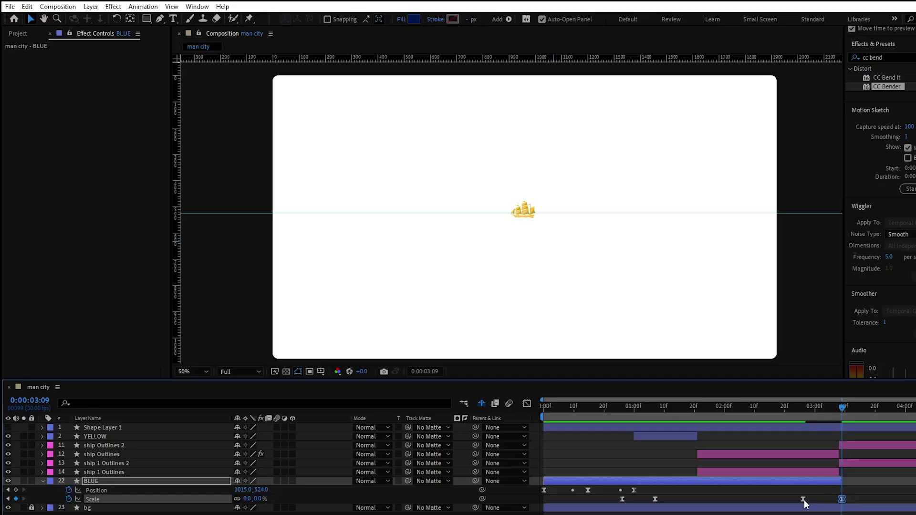
{"action": "left_click_drag", "start_coordinate": [804, 499], "coordinate": [835, 501]}
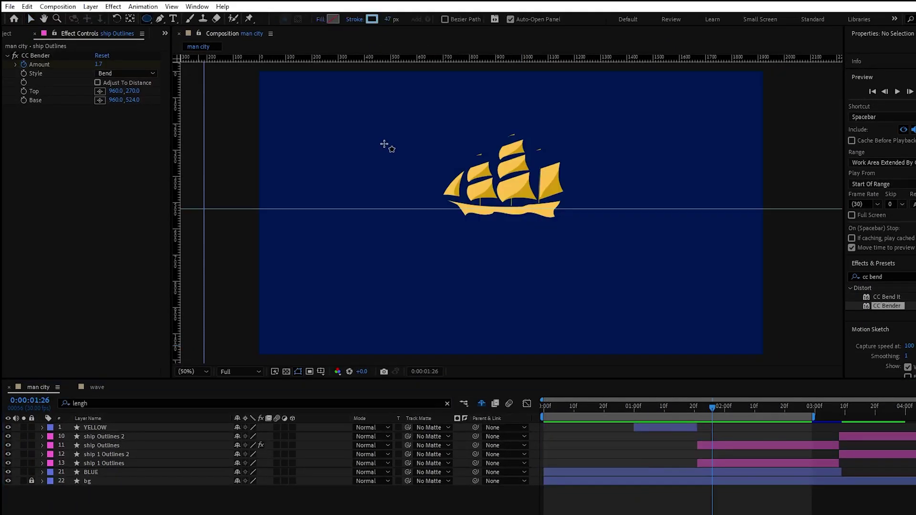
Step: Draw a circle over the ship with a 169 px light-blue stroke tapered 100% at both start and end
{"action": "left_click_drag", "start_coordinate": [385, 145], "coordinate": [540, 291]}
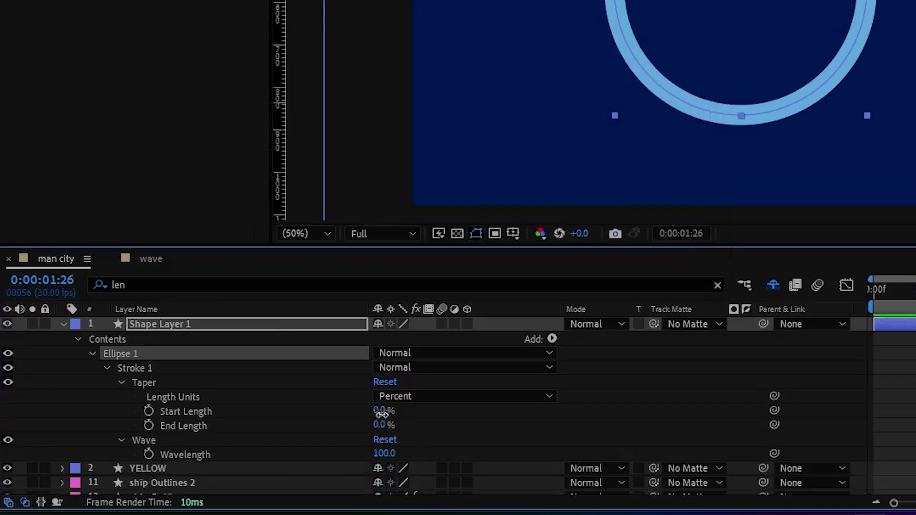
{"action": "left_click_drag", "start_coordinate": [382, 415], "coordinate": [503, 414]}
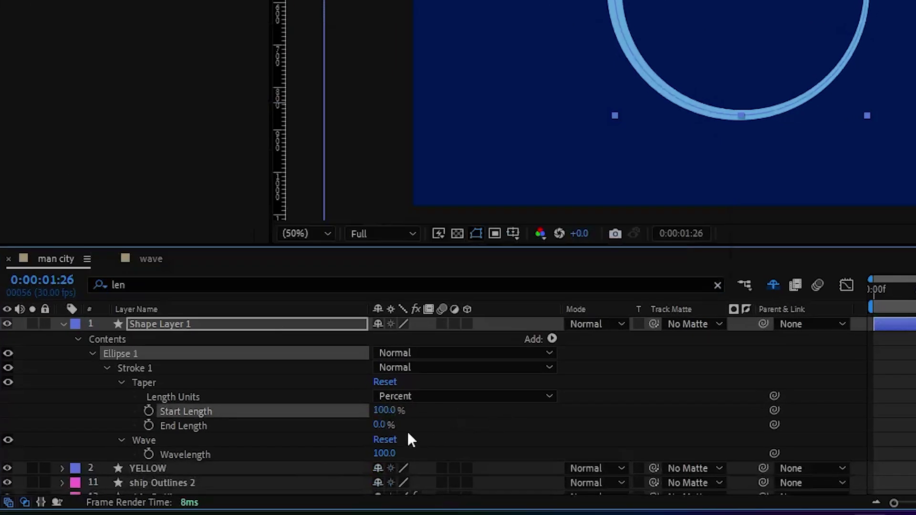
{"action": "left_click_drag", "start_coordinate": [379, 425], "coordinate": [432, 427]}
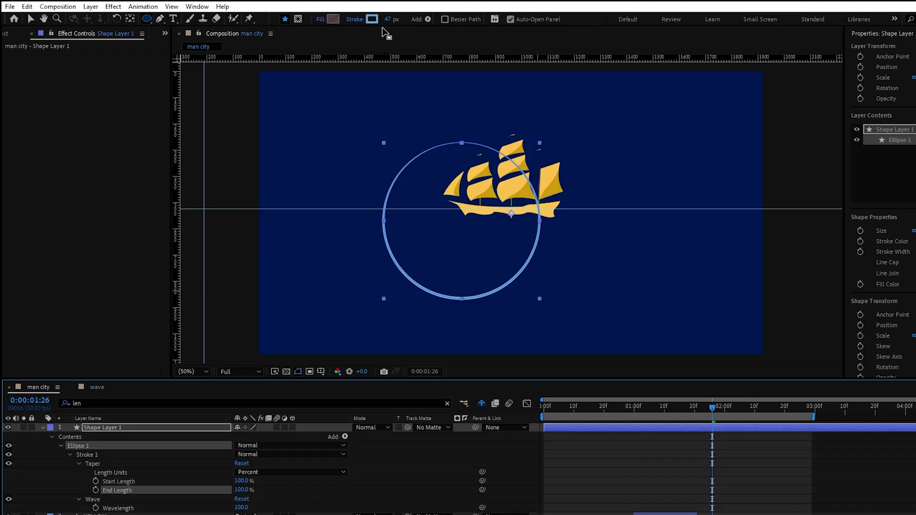
{"action": "left_click_drag", "start_coordinate": [387, 19], "coordinate": [505, 22]}
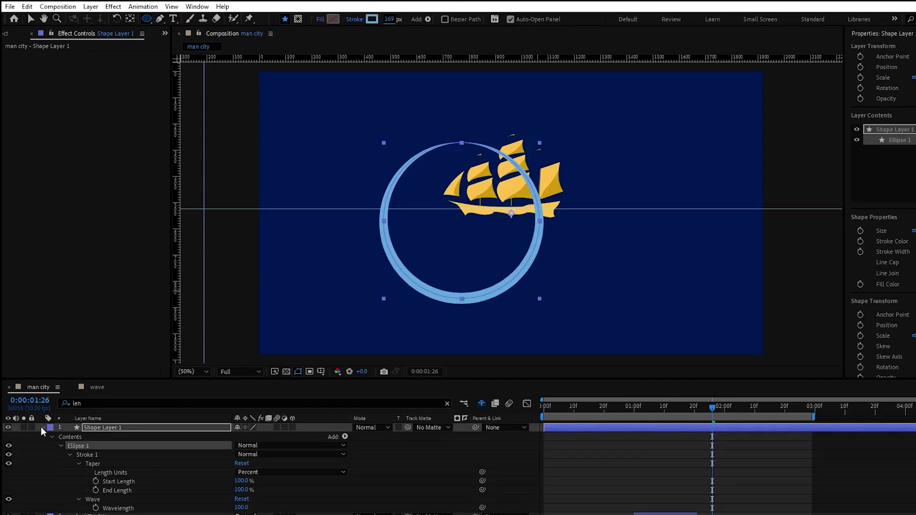
{"action": "left_click", "coordinate": [43, 428]}
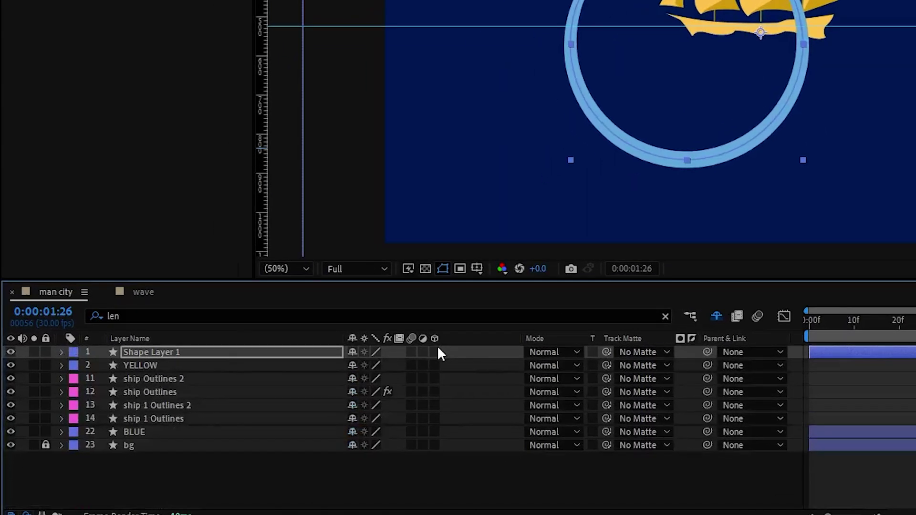
Step: Make Shape Layer 1 a 3D layer, tilt it to X Rotation -70° and Z orientation 328°, and position the ring around the ship
{"action": "left_click", "coordinate": [292, 427]}
{"action": "left_click", "coordinate": [61, 352]}
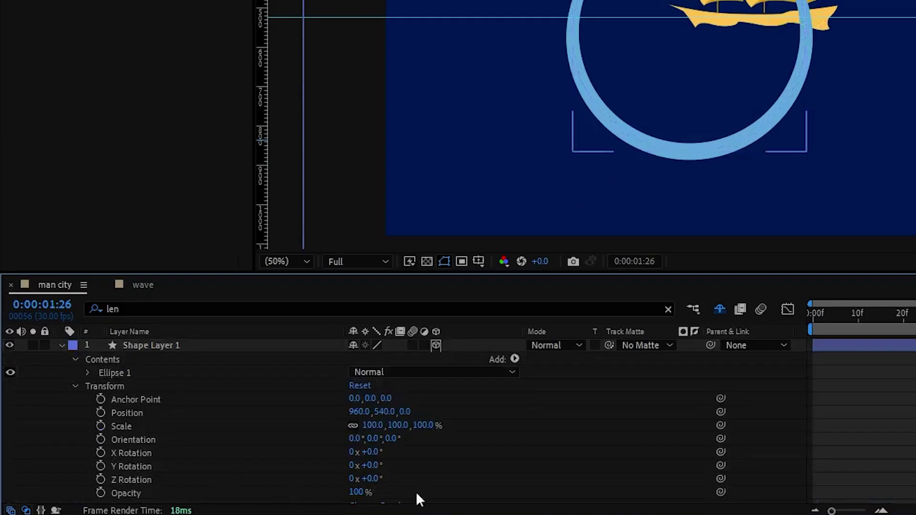
{"action": "left_click_drag", "start_coordinate": [370, 452], "coordinate": [285, 460]}
{"action": "left_click_drag", "start_coordinate": [353, 447], "coordinate": [333, 449]}
{"action": "left_click_drag", "start_coordinate": [670, 140], "coordinate": [716, 77]}
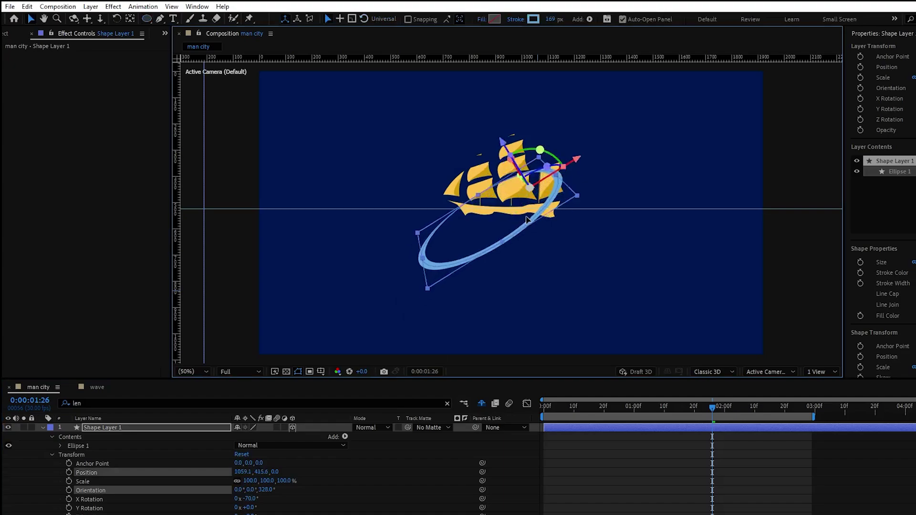
{"action": "left_click_drag", "start_coordinate": [528, 217], "coordinate": [531, 202]}
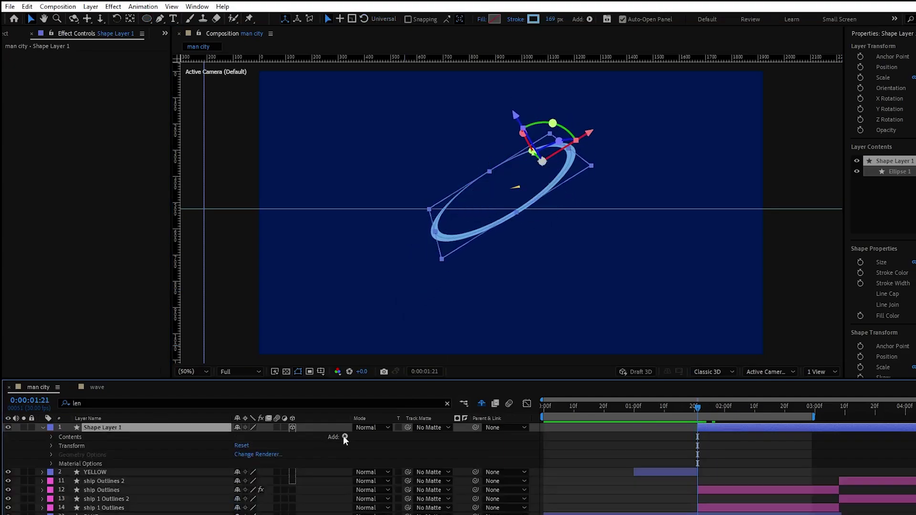
Step: Add Trim Paths to Shape Layer 1 and keyframe End from 0% at 0:00:01:21 to 100% at about 0:00:02:06
{"action": "left_click", "coordinate": [344, 438]}
{"action": "left_click", "coordinate": [382, 380]}
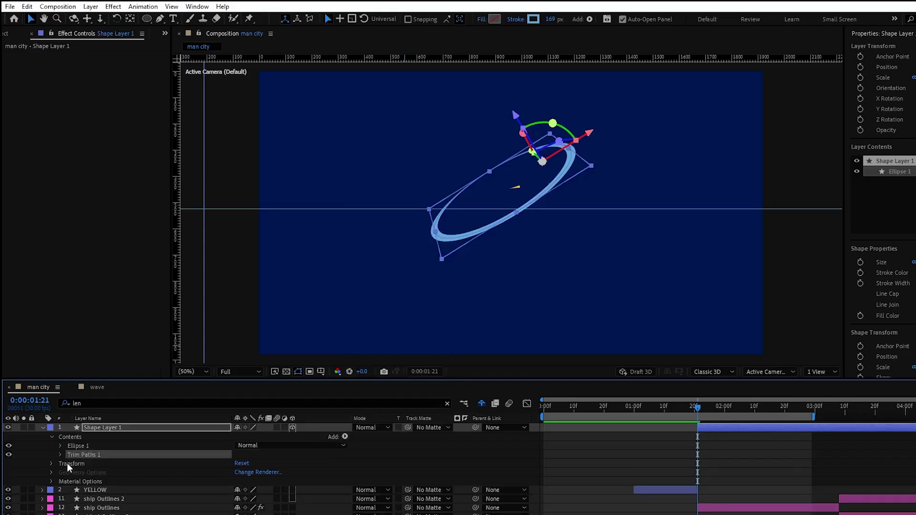
{"action": "left_click", "coordinate": [61, 454]}
{"action": "left_click", "coordinate": [78, 472]}
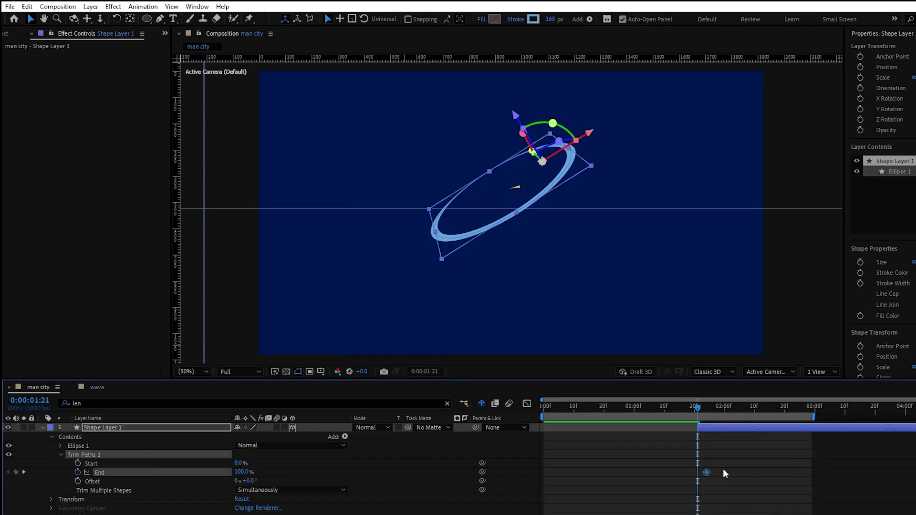
{"action": "left_click_drag", "start_coordinate": [236, 474], "coordinate": [99, 482]}
{"action": "left_click", "coordinate": [728, 413]}
{"action": "left_click_drag", "start_coordinate": [730, 474], "coordinate": [745, 475]}
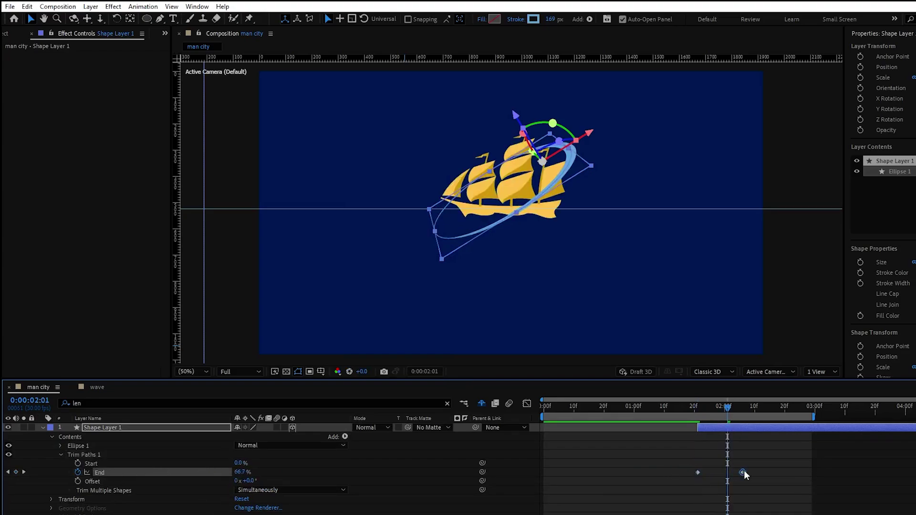
Step: Keyframe the trim Start from 0% at 0:00:02:01 to 100% at about 0:00:02:28 and ease the trim keyframes
{"action": "left_click", "coordinate": [78, 463]}
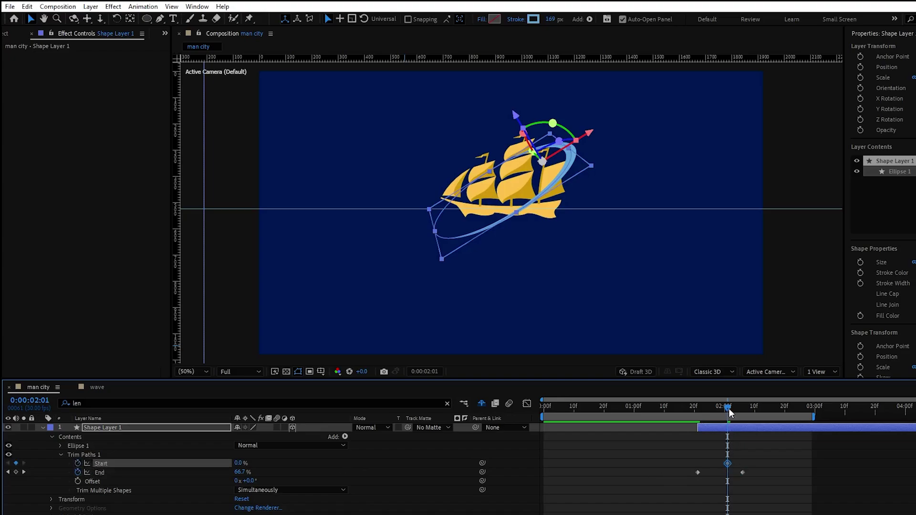
{"action": "left_click_drag", "start_coordinate": [729, 413], "coordinate": [798, 418]}
{"action": "left_click_drag", "start_coordinate": [239, 463], "coordinate": [381, 457]}
{"action": "left_click_drag", "start_coordinate": [835, 494], "coordinate": [648, 452]}
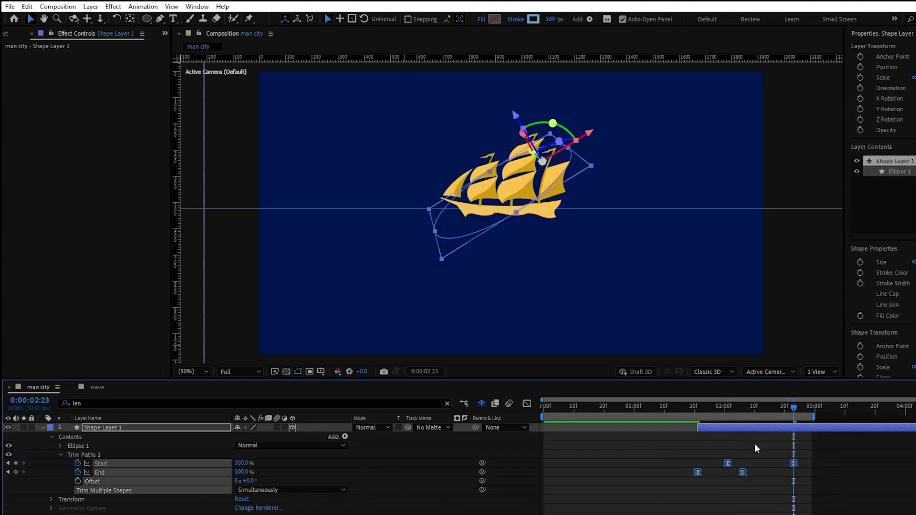
{"action": "left_click_drag", "start_coordinate": [795, 464], "coordinate": [810, 464]}
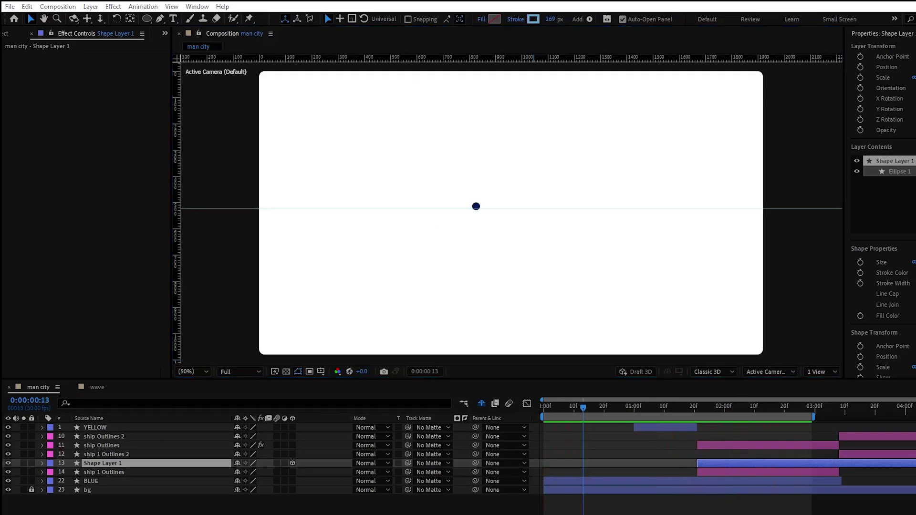
Step: Add Offset Paths to circle Outlines and keyframe its Amount from a negative value at 0:00:03:09 to 0 at about 0:00:03:15
{"action": "left_click_drag", "start_coordinate": [804, 442], "coordinate": [886, 442]}
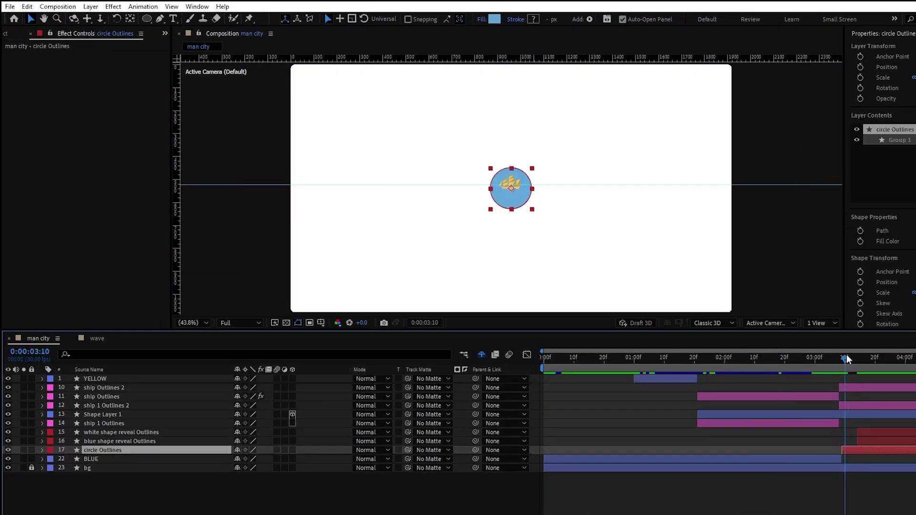
{"action": "left_click_drag", "start_coordinate": [847, 359], "coordinate": [842, 359]}
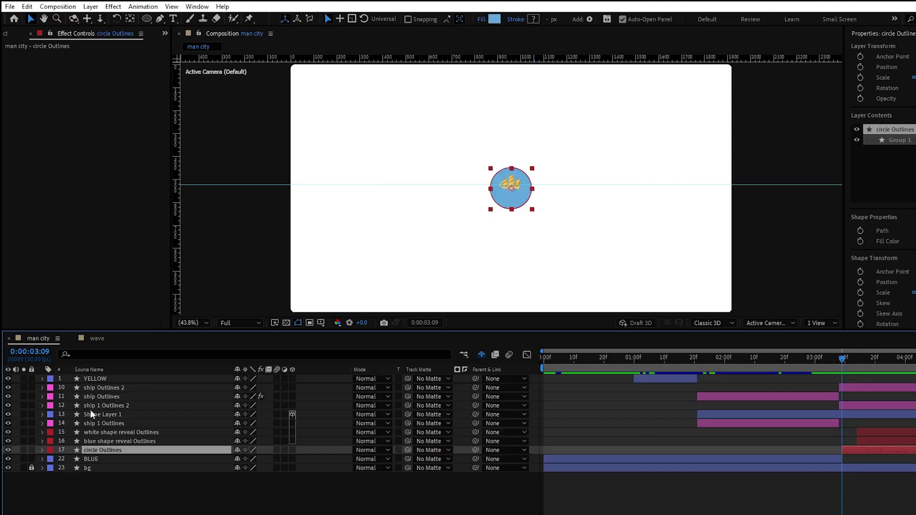
{"action": "left_click", "coordinate": [42, 450]}
{"action": "left_click", "coordinate": [345, 460]}
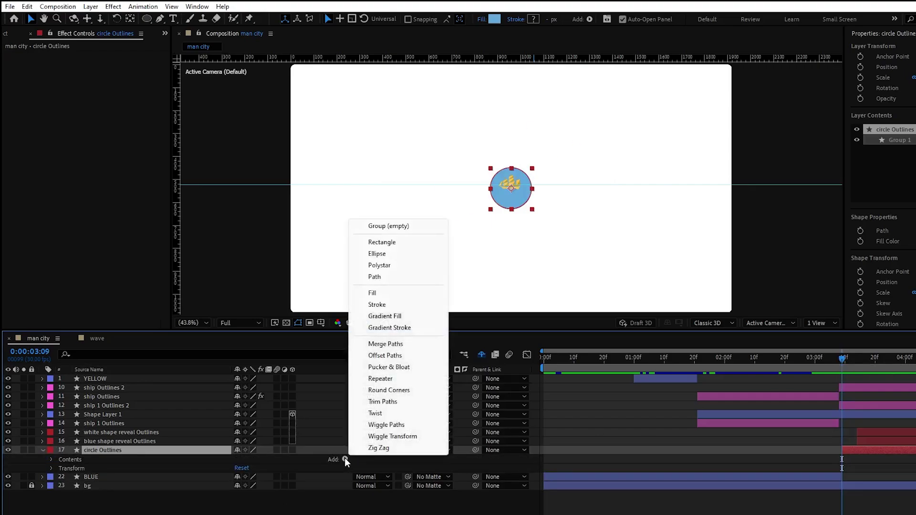
{"action": "left_click", "coordinate": [384, 355]}
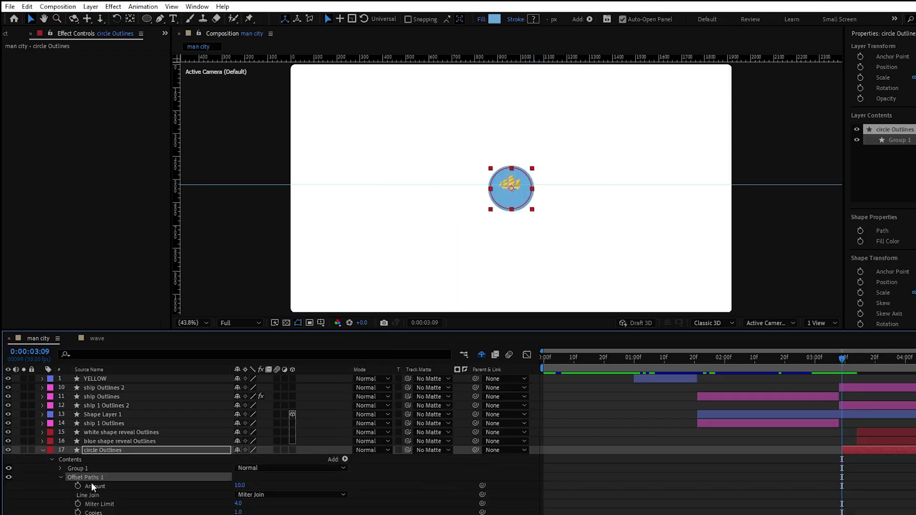
{"action": "left_click_drag", "start_coordinate": [842, 486], "coordinate": [860, 487]}
{"action": "left_click_drag", "start_coordinate": [239, 486], "coordinate": [195, 487]}
{"action": "left_click_drag", "start_coordinate": [843, 359], "coordinate": [857, 358]}
Step: Copy the animated Offset Paths from circle Outlines into blue shape reveal Outlines at 0:00:03:14
{"action": "left_click", "coordinate": [857, 441]}
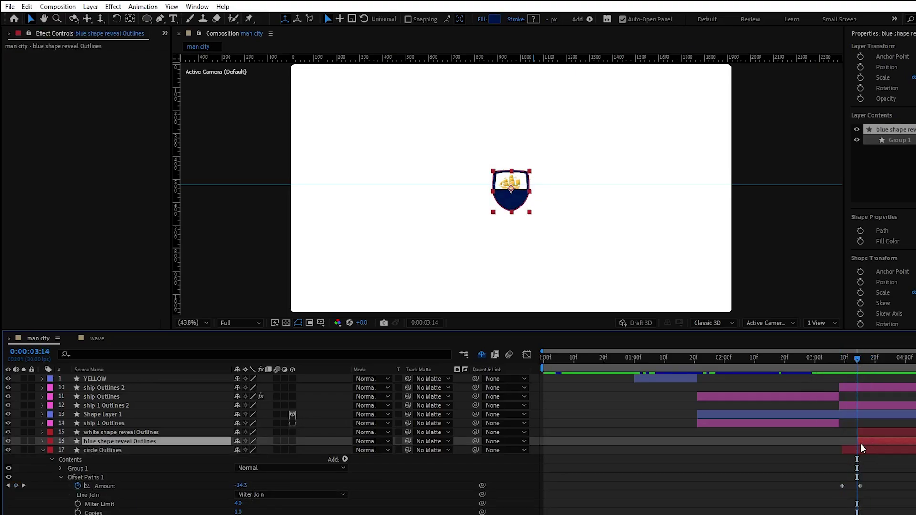
{"action": "left_click", "coordinate": [85, 478]}
{"action": "left_click", "coordinate": [61, 478]}
{"action": "key", "text": "ctrl+c"}
{"action": "left_click", "coordinate": [98, 441]}
{"action": "left_click", "coordinate": [42, 441]}
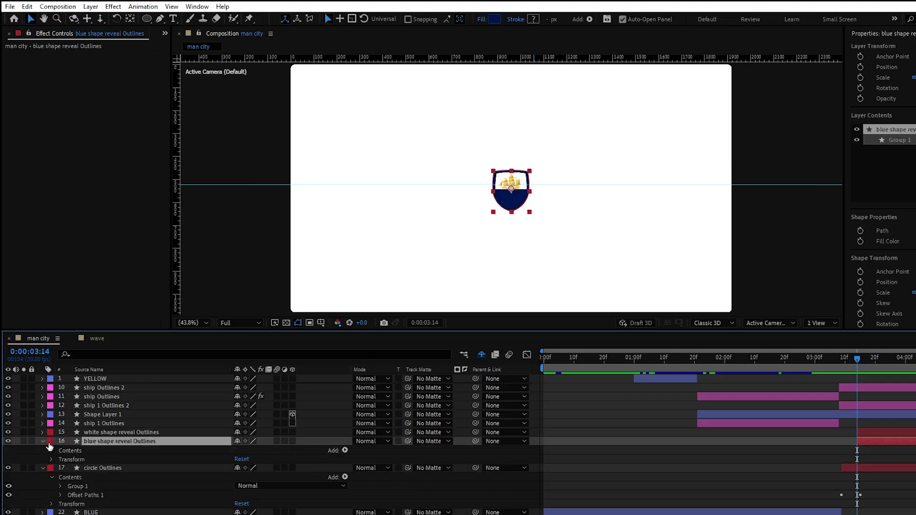
{"action": "left_click", "coordinate": [67, 450]}
{"action": "key", "text": "ctrl+v"}
Step: Start white shape reveal Outlines at 0:00:03:20 and paste the animated Offset Paths into it
{"action": "left_click_drag", "start_coordinate": [870, 433], "coordinate": [887, 435]}
{"action": "left_click_drag", "start_coordinate": [857, 371], "coordinate": [874, 371]}
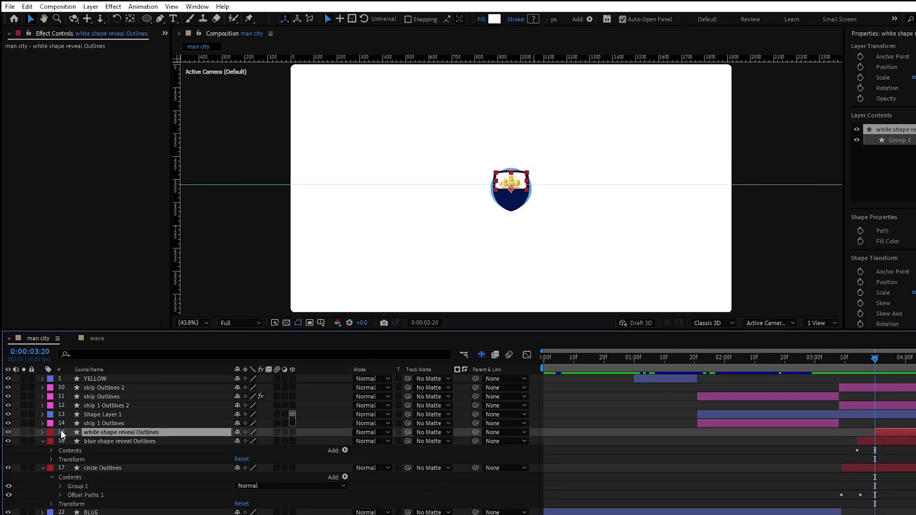
{"action": "left_click", "coordinate": [43, 441]}
{"action": "left_click", "coordinate": [43, 432]}
{"action": "left_click", "coordinate": [43, 468]}
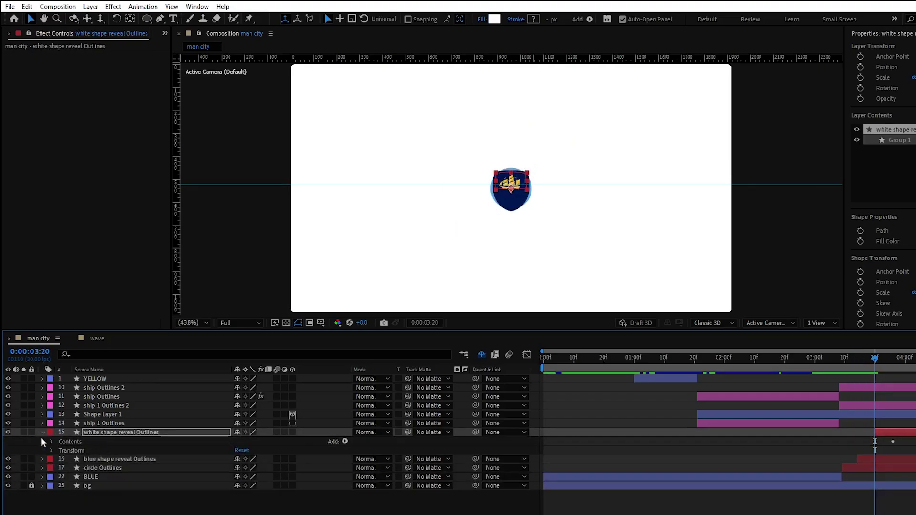
Step: Animate the Scale of blue shape reveal Outlines with keyframes starting at 171%
{"action": "left_click", "coordinate": [43, 433]}
{"action": "left_click", "coordinate": [93, 442]}
{"action": "key", "text": "alt+shift+s"}
{"action": "left_click_drag", "start_coordinate": [853, 361], "coordinate": [857, 361]}
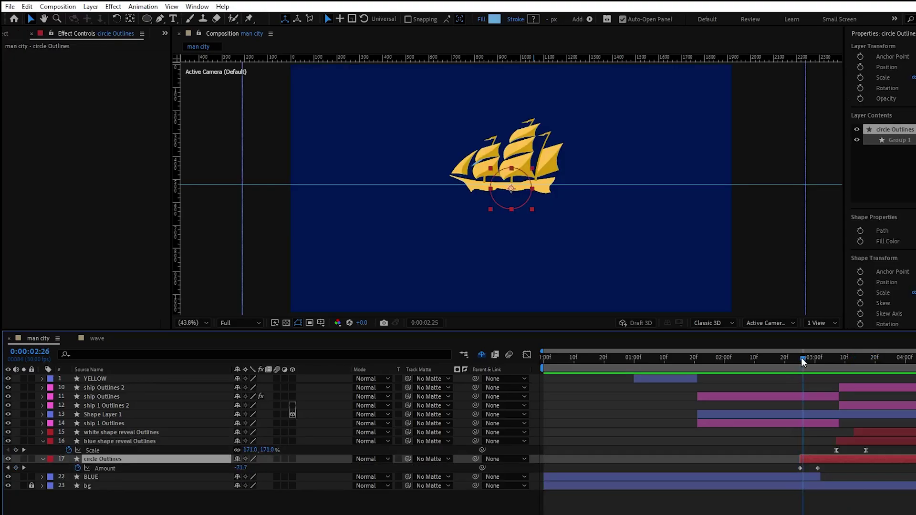
Step: Move BLUE's last two Scale keyframes earlier to about 0:00:02:22 and 0:00:02:24 and end the layer at about 0:00:02:27
{"action": "left_click", "coordinate": [828, 362]}
{"action": "left_click", "coordinate": [786, 479]}
{"action": "key", "text": "u"}
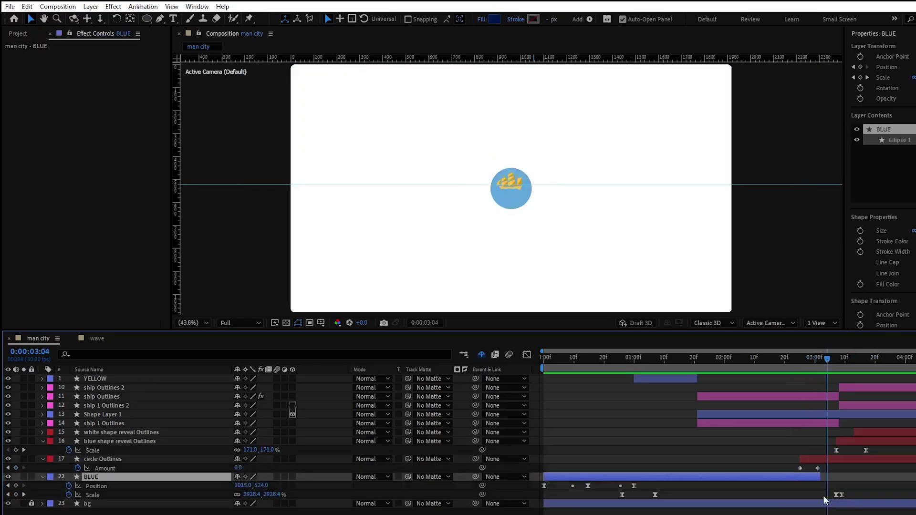
{"action": "left_click_drag", "start_coordinate": [851, 492], "coordinate": [814, 495]}
{"action": "left_click", "coordinate": [820, 477]}
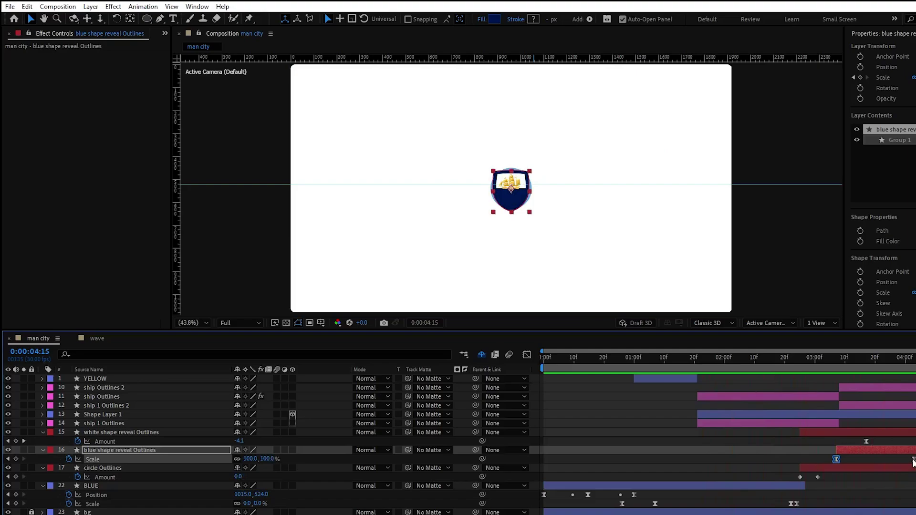
Step: Move the last Scale keyframe of blue shape reveal Outlines to about 0:00:03:18 and adjust its speed curve
{"action": "left_click_drag", "start_coordinate": [911, 459], "coordinate": [802, 455]}
{"action": "left_click", "coordinate": [528, 356]}
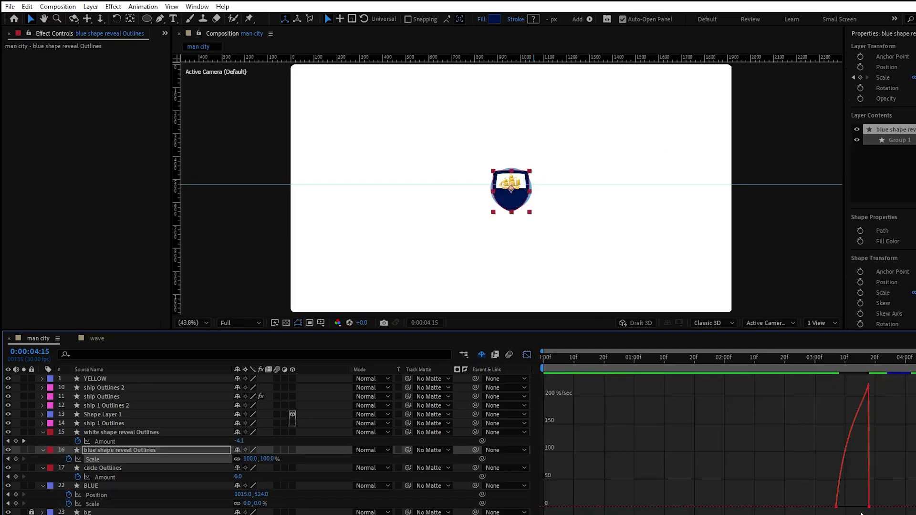
{"action": "mouse_move", "coordinate": [866, 508]}
{"action": "left_mouse_down"}
{"action": "mouse_move", "coordinate": [839, 508]}
{"action": "mouse_move", "coordinate": [866, 508]}
{"action": "left_mouse_up"}
{"action": "left_click", "coordinate": [527, 355]}
{"action": "left_click_drag", "start_coordinate": [843, 358], "coordinate": [776, 365]}
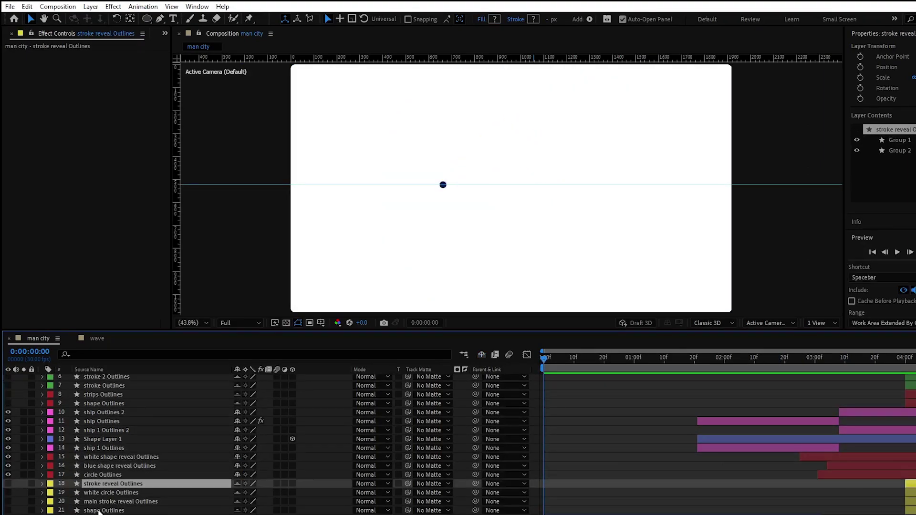
Step: Show the stroke reveal, white circle, main stroke reveal and lower shape Outlines layers and stagger their starts from about 0:00:03:05
{"action": "left_click", "coordinate": [99, 511], "text": "shift"}
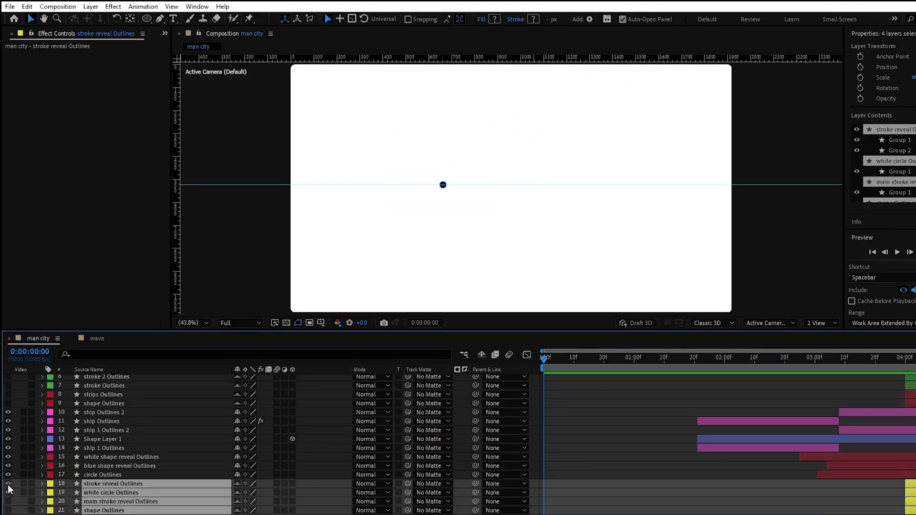
{"action": "left_click_drag", "start_coordinate": [906, 483], "coordinate": [819, 483]}
{"action": "left_click", "coordinate": [824, 361]}
{"action": "left_click", "coordinate": [861, 361]}
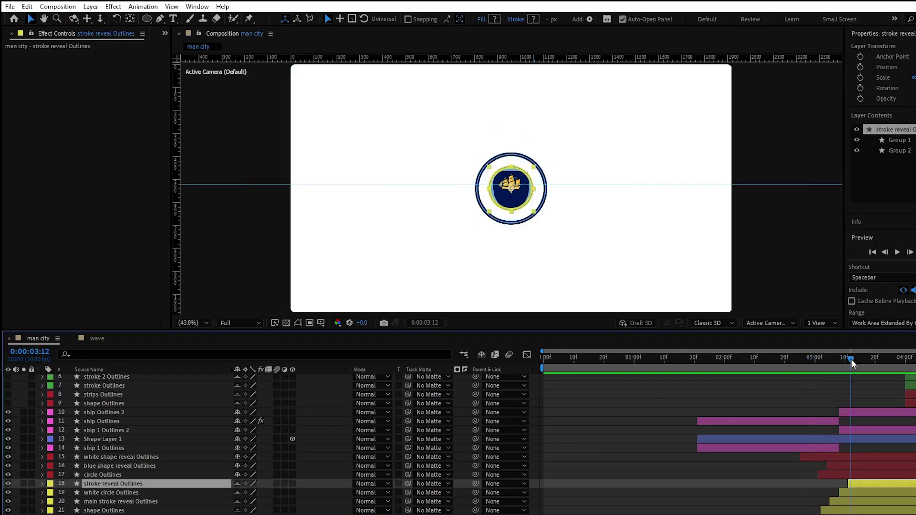
{"action": "left_click", "coordinate": [845, 495]}
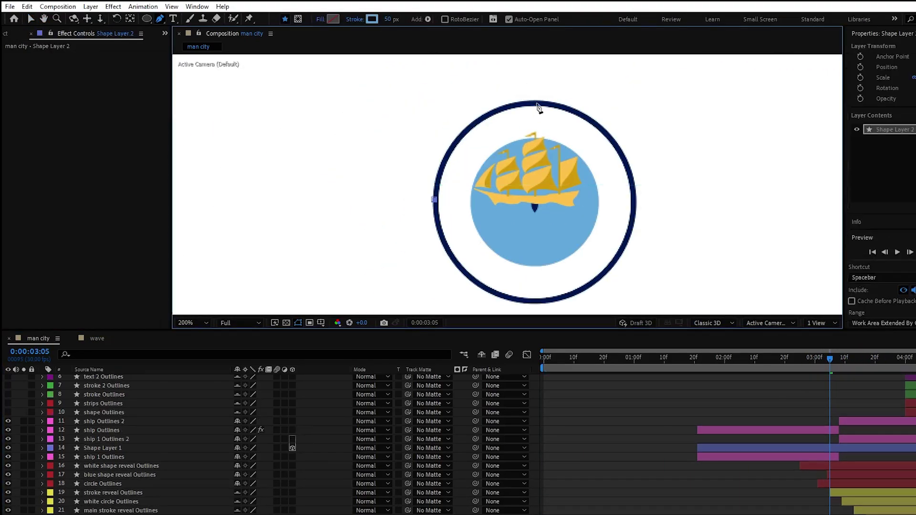
Step: Draw a closed, stroked pen path along the dark blue outer ring and set its stroke width to 18 px
{"action": "mouse_move", "coordinate": [538, 106]}
{"action": "left_mouse_down"}
{"action": "mouse_move", "coordinate": [620, 82]}
{"action": "mouse_move", "coordinate": [638, 103]}
{"action": "left_mouse_up"}
{"action": "left_click", "coordinate": [631, 191]}
{"action": "left_click_drag", "start_coordinate": [634, 206], "coordinate": [636, 219]}
{"action": "left_click_drag", "start_coordinate": [639, 237], "coordinate": [631, 239]}
{"action": "left_click_drag", "start_coordinate": [551, 299], "coordinate": [496, 304]}
{"action": "left_click", "coordinate": [435, 199]}
{"action": "key", "text": "ctrl+z"}
{"action": "left_click_drag", "start_coordinate": [437, 216], "coordinate": [428, 163]}
{"action": "left_click", "coordinate": [434, 200]}
{"action": "scroll", "coordinate": [116, 378], "scroll_direction": "up", "scroll_amount": 2}
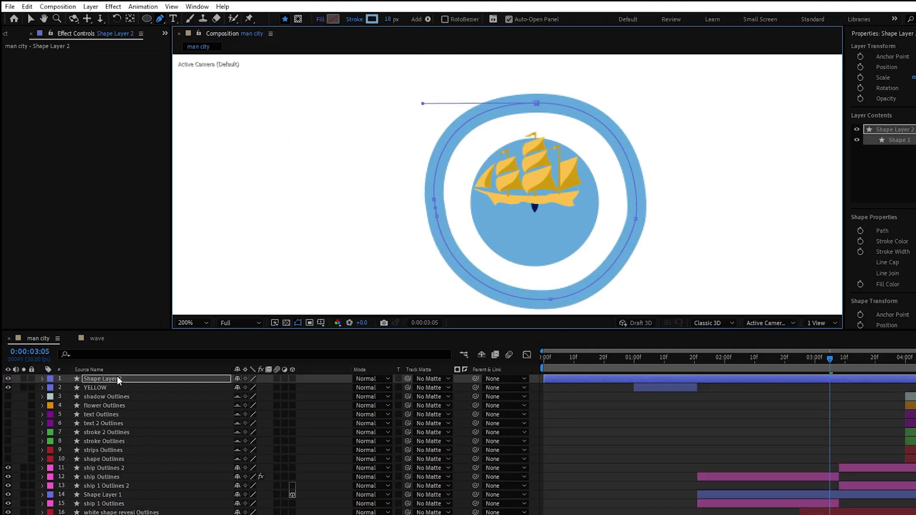
Step: Hide the shy layers except the yellow-labelled ring layers and move Shape Layer 2 directly above stroke reveal Outlines
{"action": "scroll", "coordinate": [520, 385], "scroll_direction": "down", "scroll_amount": 2}
{"action": "left_click", "coordinate": [869, 486]}
{"action": "left_click", "coordinate": [878, 511], "text": "shift"}
{"action": "left_click", "coordinate": [237, 492]}
{"action": "left_click", "coordinate": [482, 354]}
{"action": "left_click_drag", "start_coordinate": [101, 382], "coordinate": [136, 462]}
Step: Animate Shape Layer 2's Trim Paths End from 0% at 0:00:03:05 to 100% at about 0:00:03:17 and adjust its speed curve
{"action": "left_click", "coordinate": [43, 459]}
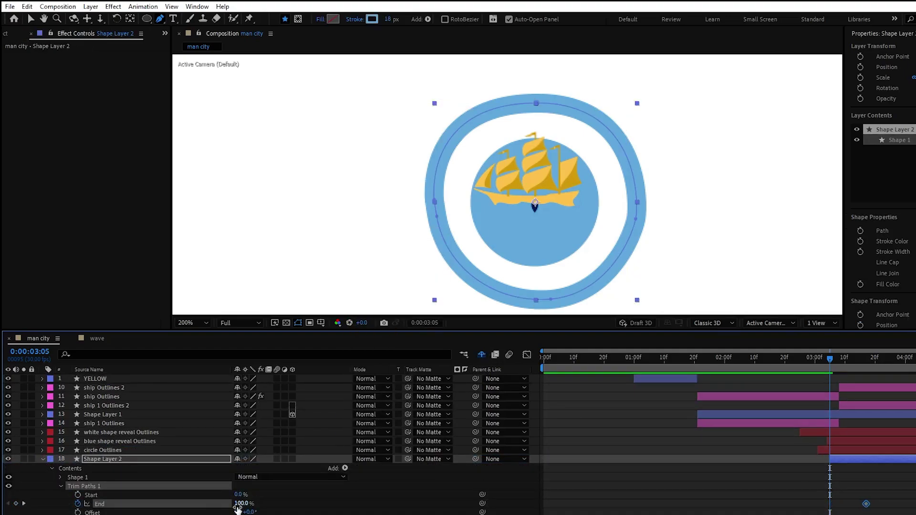
{"action": "left_click_drag", "start_coordinate": [237, 509], "coordinate": [200, 509]}
{"action": "key", "text": "shift+F3"}
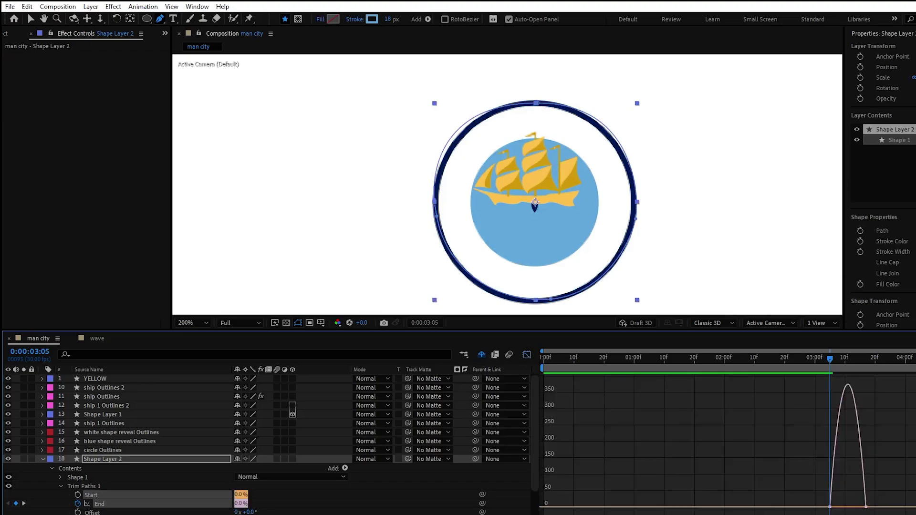
{"action": "key", "text": "v"}
{"action": "left_click_drag", "start_coordinate": [860, 508], "coordinate": [846, 509]}
{"action": "key", "text": "shift+F3"}
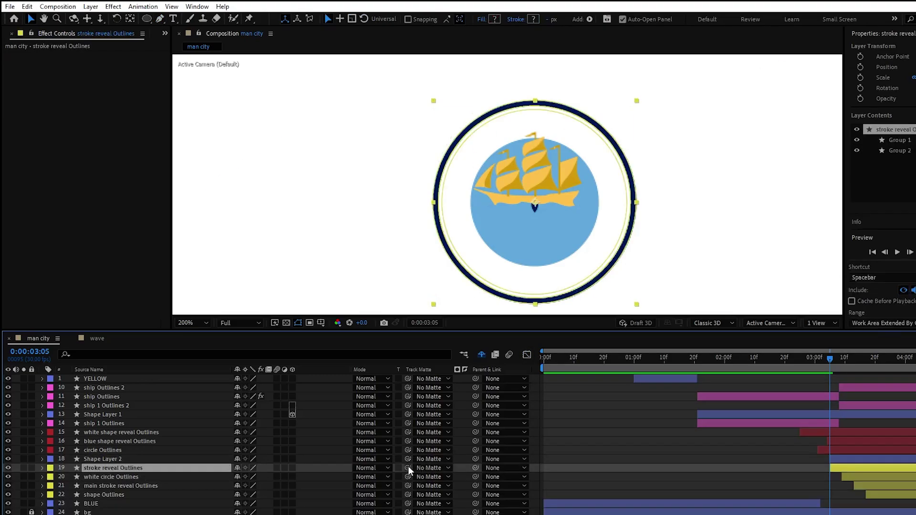
Step: Use Shape Layer 2 as the track matte for stroke reveal Outlines
{"action": "left_click_drag", "start_coordinate": [409, 467], "coordinate": [196, 460]}
{"action": "left_click_drag", "start_coordinate": [830, 359], "coordinate": [842, 359]}
{"action": "left_click", "coordinate": [143, 513]}
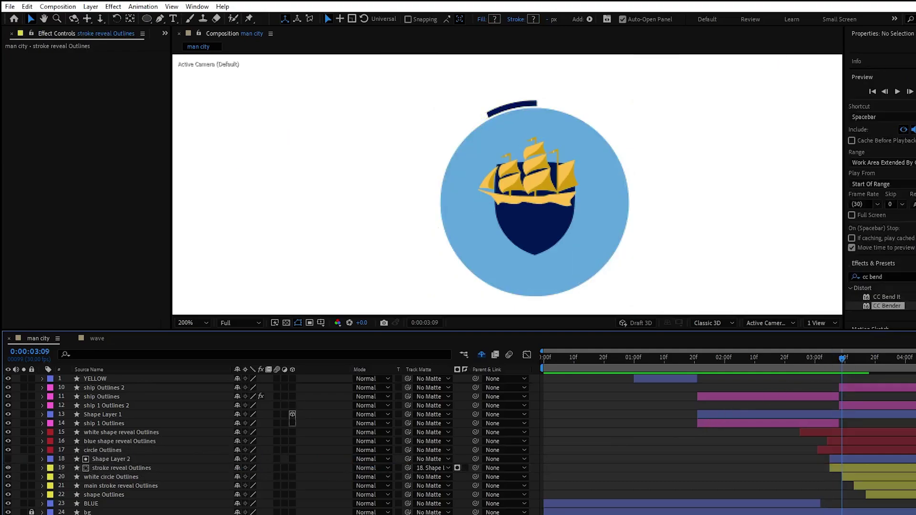
Step: Create a null object, place it directly above Shape Layer 2 and start it at 0:00:03:05
{"action": "right_click", "coordinate": [143, 513]}
{"action": "mouse_move", "coordinate": [188, 392]}
{"action": "left_click", "coordinate": [344, 451]}
{"action": "left_click_drag", "start_coordinate": [133, 379], "coordinate": [135, 471]}
{"action": "left_click_drag", "start_coordinate": [129, 468], "coordinate": [123, 457]}
{"action": "left_click_drag", "start_coordinate": [544, 459], "coordinate": [829, 459]}
Step: Parent Shape Layer 2 and stroke reveal Outlines to Null 1
{"action": "left_click", "coordinate": [836, 468]}
{"action": "left_click", "coordinate": [836, 477], "text": "shift"}
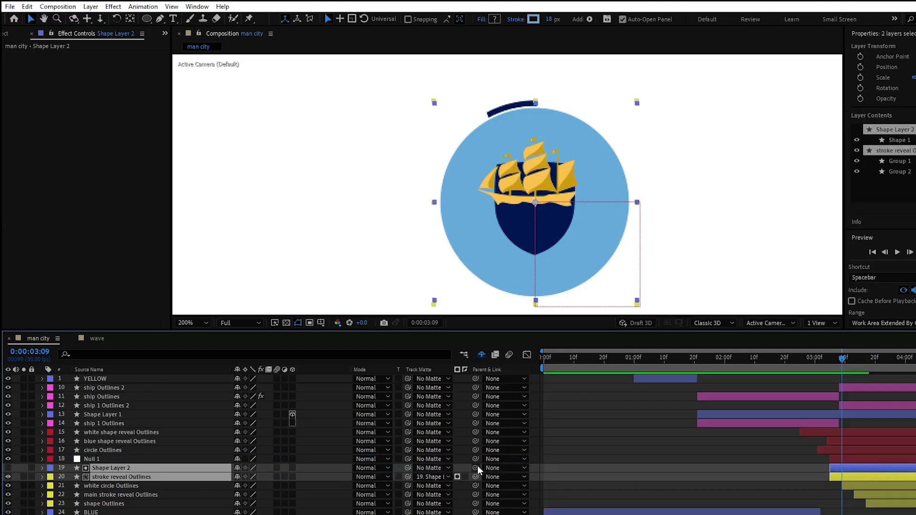
{"action": "left_click_drag", "start_coordinate": [475, 468], "coordinate": [186, 459]}
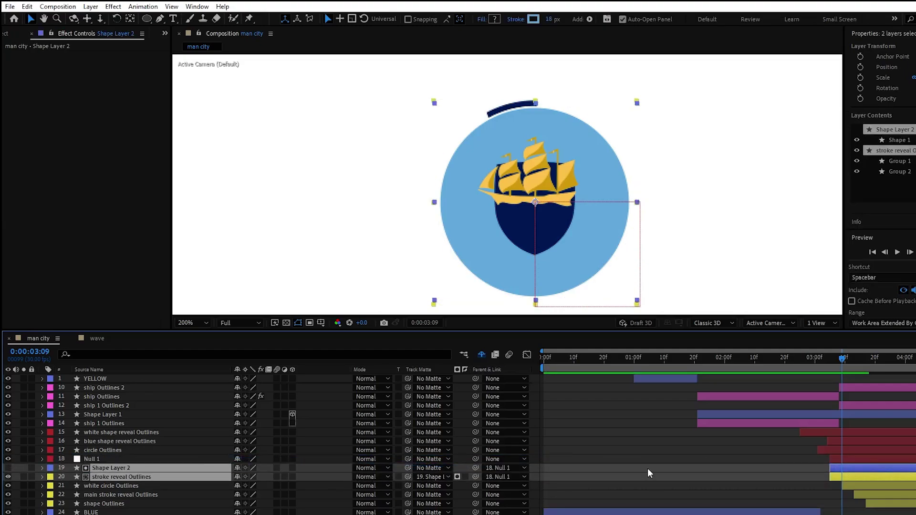
Step: Animate Null 1's Scale from 166% at 0:00:03:05 to 100% at about 0:00:03:14
{"action": "left_click", "coordinate": [852, 456]}
{"action": "left_click_drag", "start_coordinate": [842, 359], "coordinate": [828, 360]}
{"action": "key", "text": "s"}
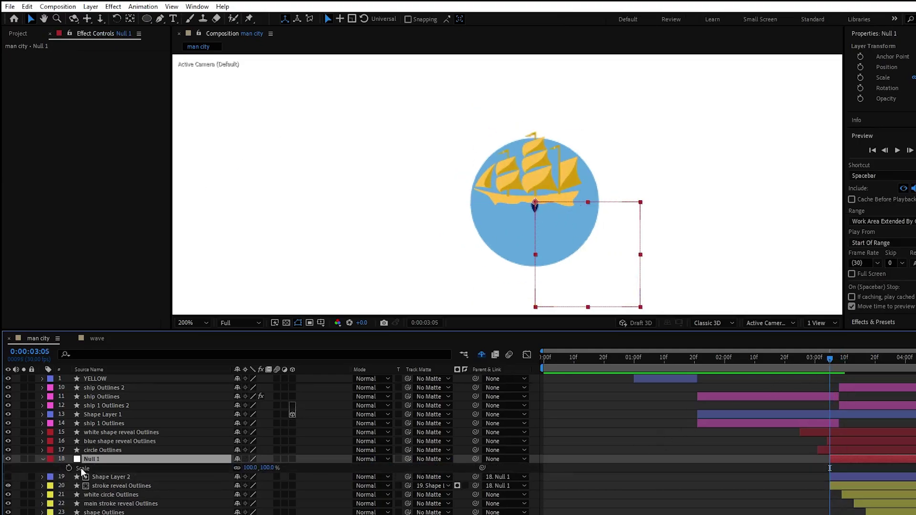
{"action": "left_click", "coordinate": [69, 468]}
{"action": "left_click_drag", "start_coordinate": [830, 470], "coordinate": [859, 470]}
{"action": "left_click_drag", "start_coordinate": [249, 471], "coordinate": [289, 473]}
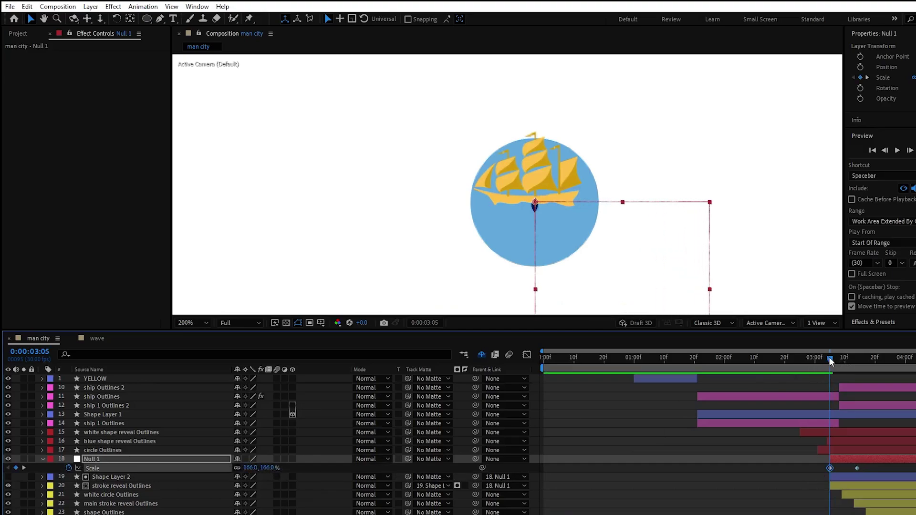
Step: Move Null 1's last Scale keyframe to about 0:00:03:18, apply Easy Ease and reshape the speed curve
{"action": "left_click_drag", "start_coordinate": [831, 361], "coordinate": [853, 371]}
{"action": "left_click_drag", "start_coordinate": [858, 470], "coordinate": [869, 470]}
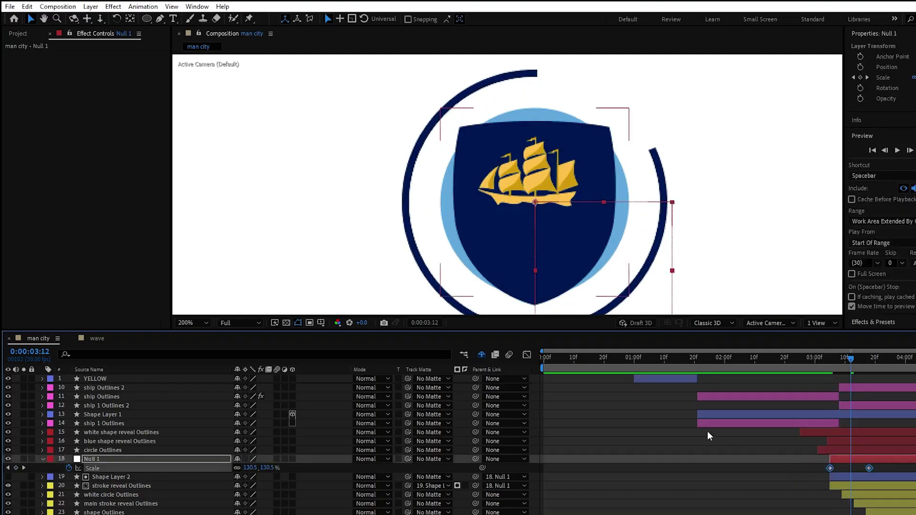
{"action": "key", "text": "F9"}
{"action": "key", "text": "shift+F3"}
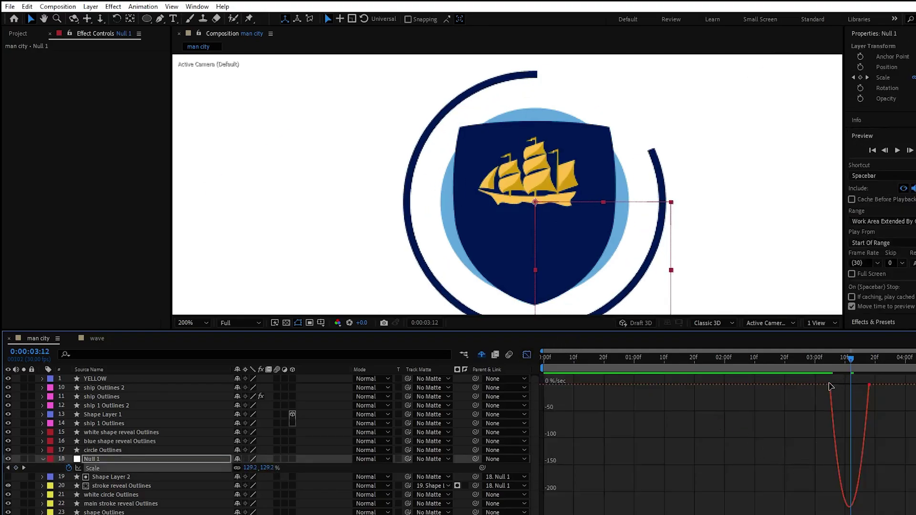
{"action": "left_click_drag", "start_coordinate": [835, 387], "coordinate": [853, 386]}
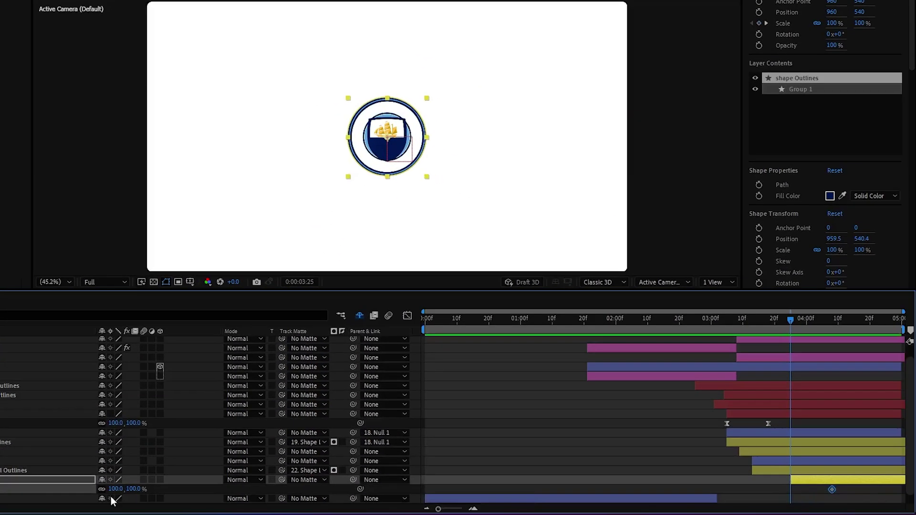
Step: Set shape Outlines' Scale to 0% at 0:00:03:25 and 110% at 0:00:04:02, with Easy Ease on its keyframes
{"action": "key", "text": "Return"}
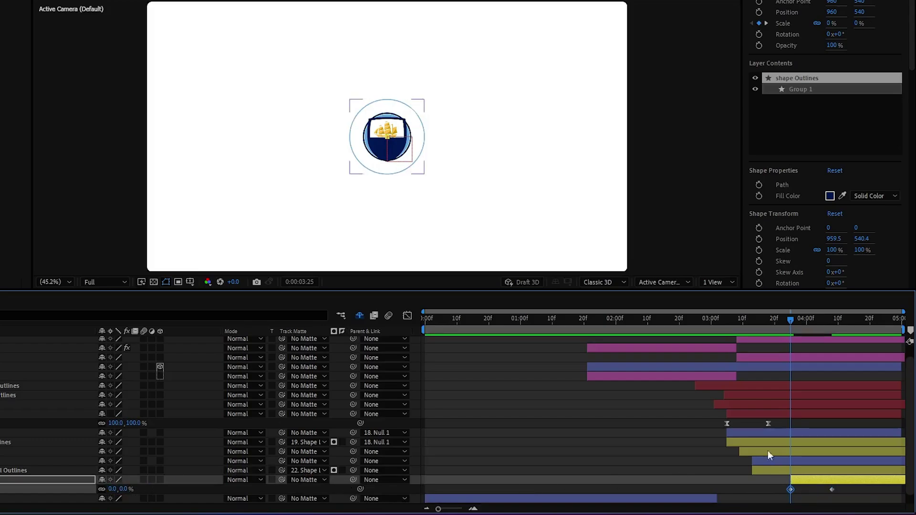
{"action": "left_click_drag", "start_coordinate": [814, 316], "coordinate": [813, 315]}
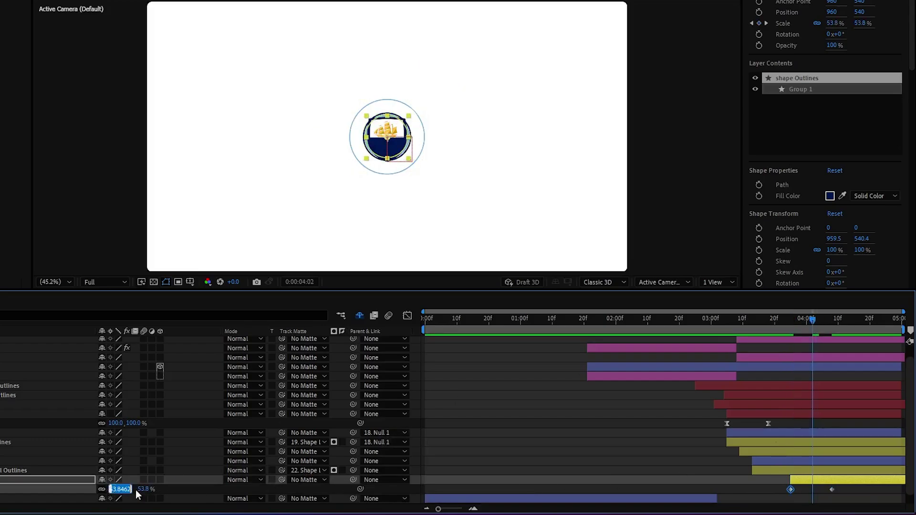
{"action": "key", "text": "Return"}
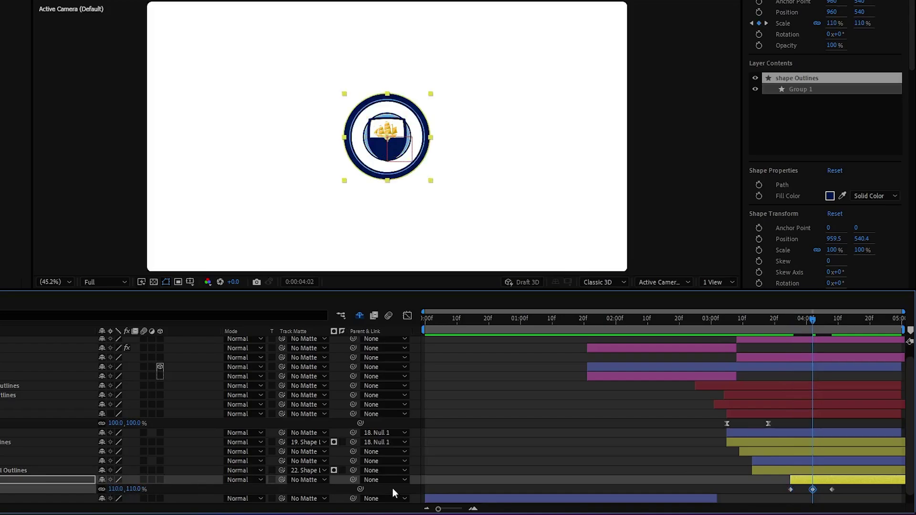
{"action": "left_click_drag", "start_coordinate": [840, 492], "coordinate": [783, 487]}
{"action": "key", "text": "F9"}
{"action": "left_click", "coordinate": [782, 340]}
{"action": "key", "text": "space"}
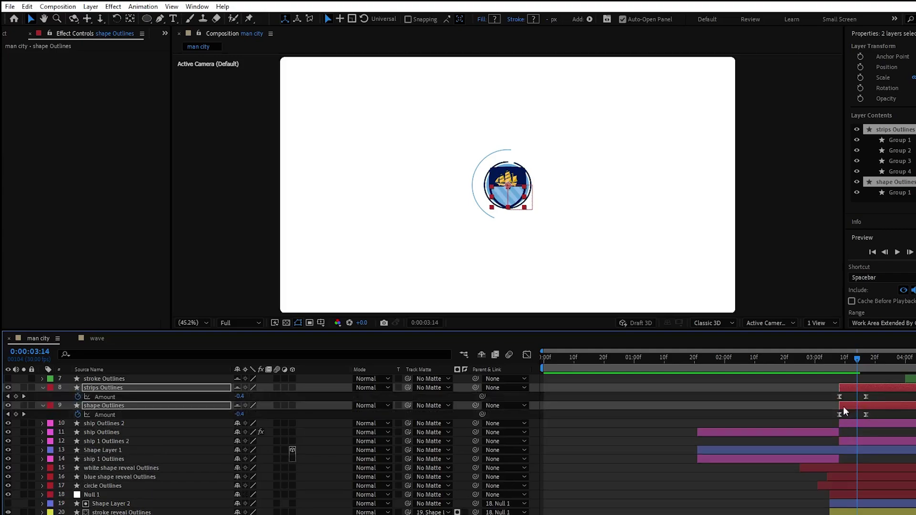
Step: Adjust the first Offset Paths Amount keyframe of the shield's shape Outlines at 0:00:03:08
{"action": "left_click", "coordinate": [840, 415]}
{"action": "left_click", "coordinate": [840, 359]}
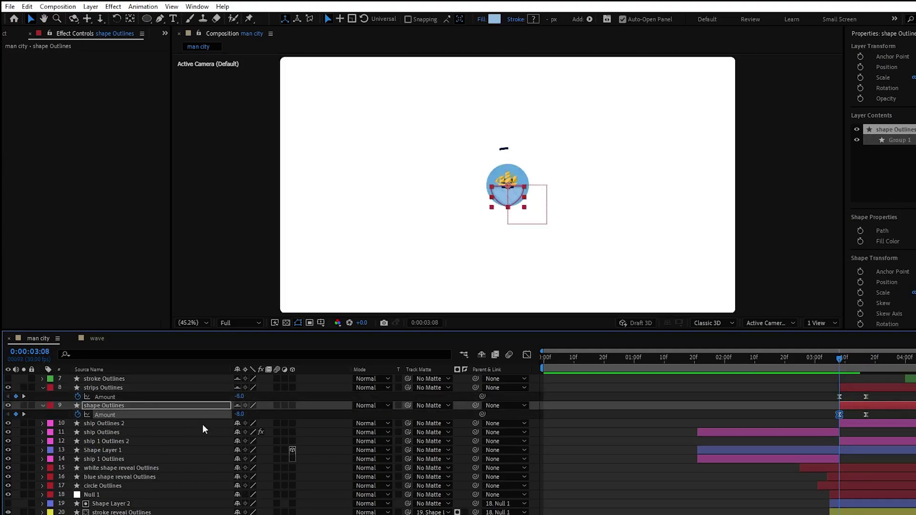
{"action": "left_click_drag", "start_coordinate": [239, 414], "coordinate": [232, 416]}
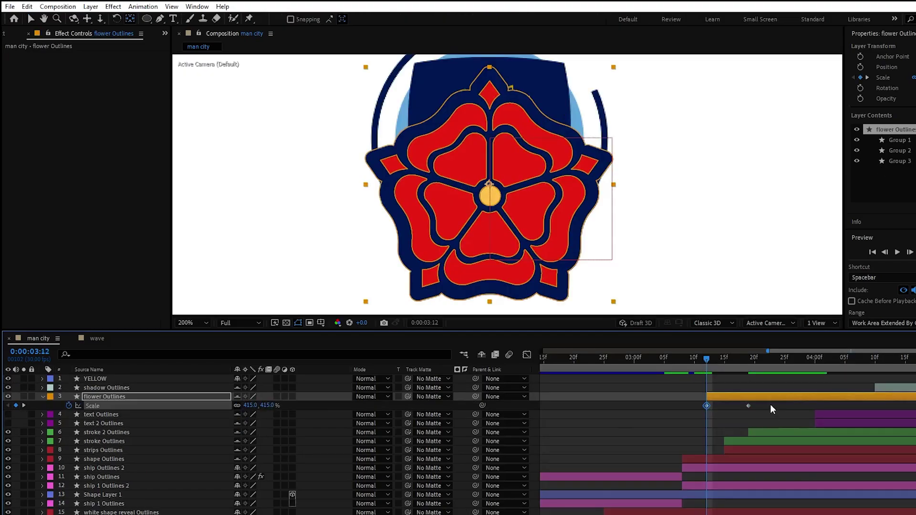
Step: Apply Easy Ease to both Scale keyframes of flower Outlines and refine their speed curve
{"action": "left_click_drag", "start_coordinate": [770, 405], "coordinate": [710, 358]}
{"action": "key", "text": "F9"}
{"action": "left_click", "coordinate": [527, 355]}
{"action": "left_click", "coordinate": [527, 356]}
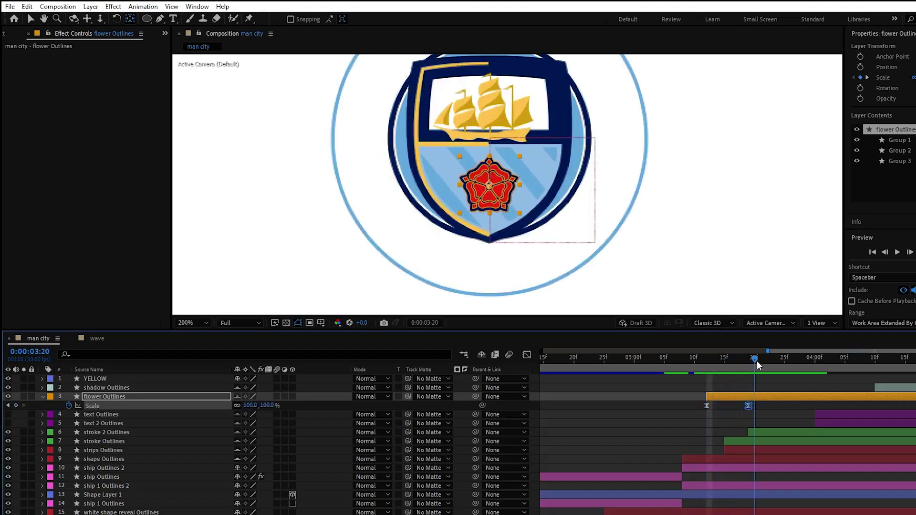
Step: Fade in flower Outlines with Opacity keyframes starting at 0:00:03:12
{"action": "left_click_drag", "start_coordinate": [757, 360], "coordinate": [706, 359]}
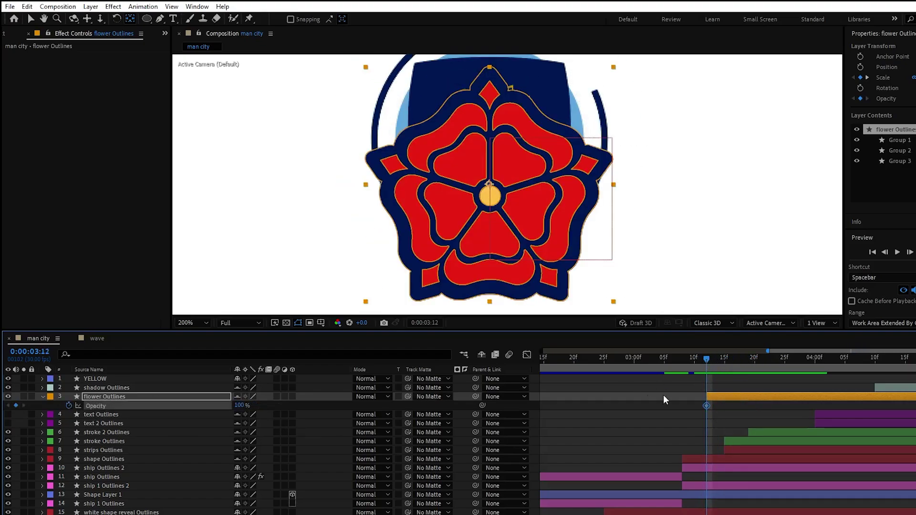
{"action": "left_click_drag", "start_coordinate": [241, 406], "coordinate": [191, 406]}
{"action": "left_click_drag", "start_coordinate": [707, 361], "coordinate": [781, 375]}
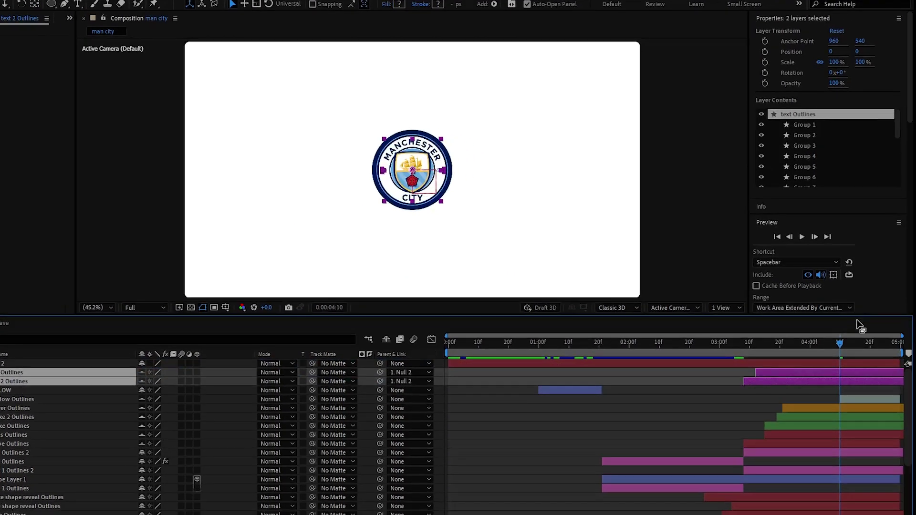
Step: Animate Null 2's Scale from 218% at 0:00:03:29 to 100% at about 0:00:04:12
{"action": "left_click", "coordinate": [745, 342]}
{"action": "left_click", "coordinate": [110, 363]}
{"action": "key", "text": "s"}
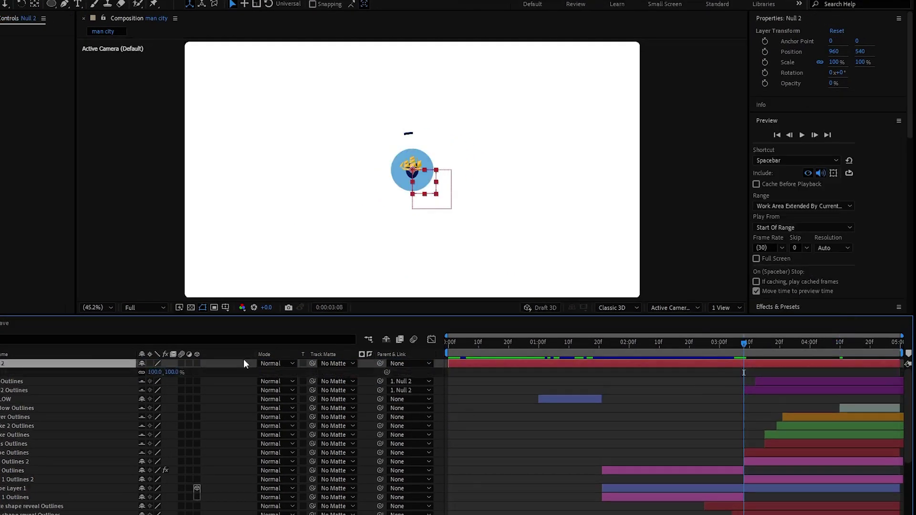
{"action": "left_click_drag", "start_coordinate": [744, 373], "coordinate": [847, 373]}
{"action": "left_click", "coordinate": [804, 344]}
{"action": "left_click", "coordinate": [807, 342]}
{"action": "left_click", "coordinate": [847, 365]}
{"action": "key", "text": "u"}
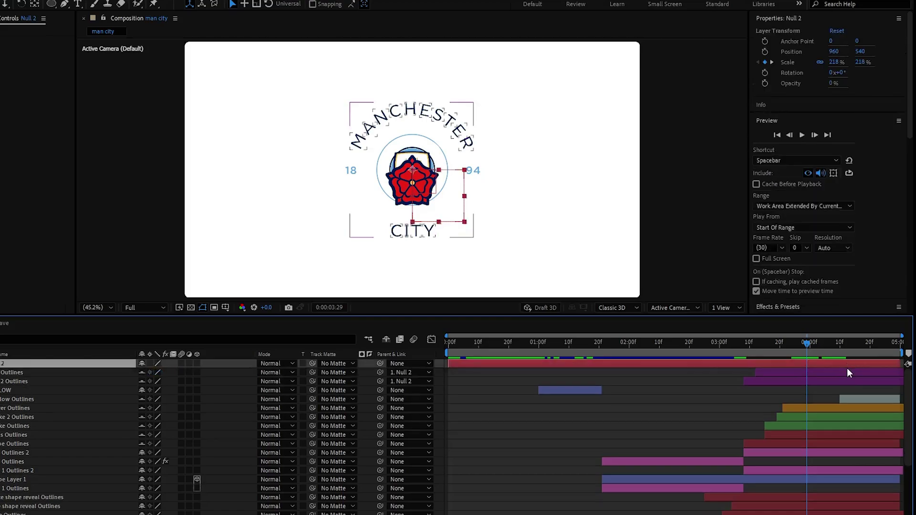
Step: Move Null 2's first Scale keyframe to about 0:00:04:03 and the last Amount keyframes of text 2 and text Outlines to about 0:00:04:07 and 0:00:04:11
{"action": "left_click", "coordinate": [845, 372]}
{"action": "left_click", "coordinate": [835, 381], "text": "shift"}
{"action": "key", "text": "u"}
{"action": "left_click", "coordinate": [812, 364]}
{"action": "key", "text": "u"}
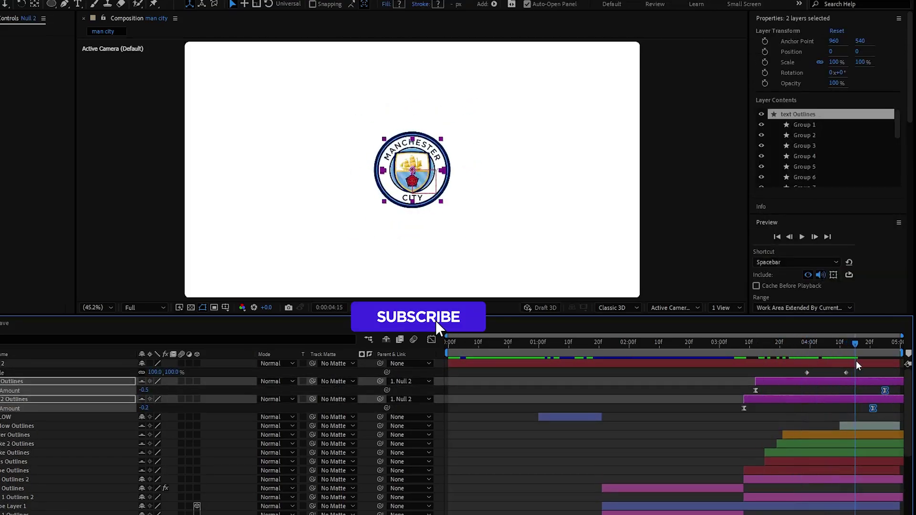
{"action": "left_click_drag", "start_coordinate": [849, 367], "coordinate": [819, 373]}
{"action": "left_click_drag", "start_coordinate": [894, 385], "coordinate": [868, 412]}
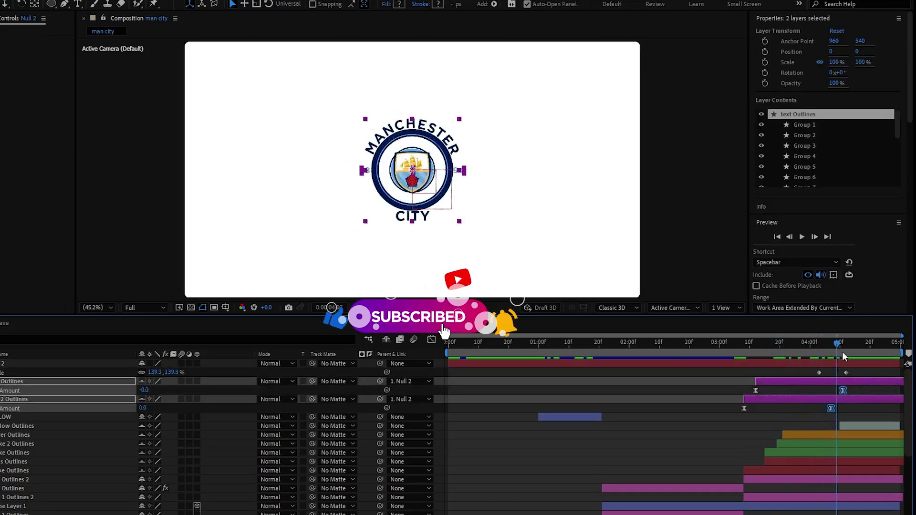